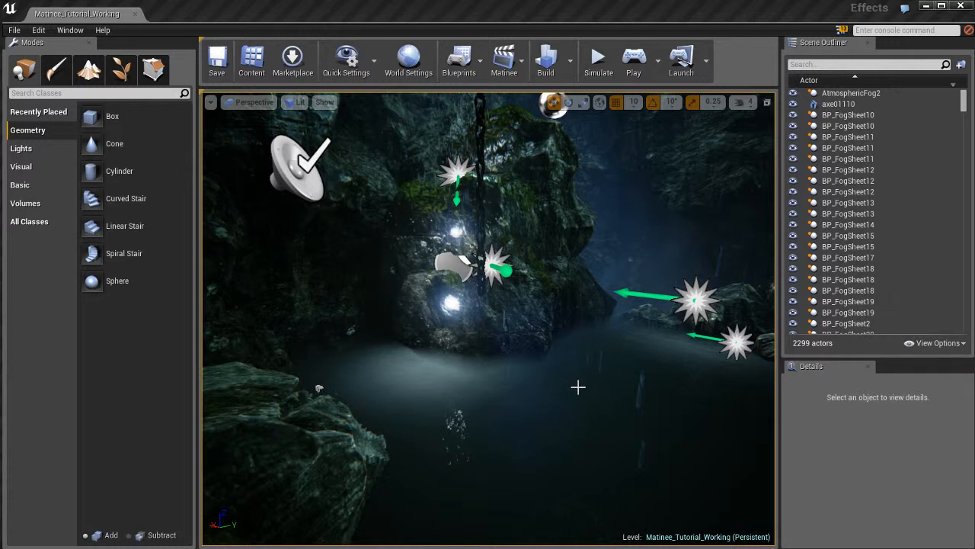
- Search the level's actors for "camer" and clear the search
left_click(897, 65)
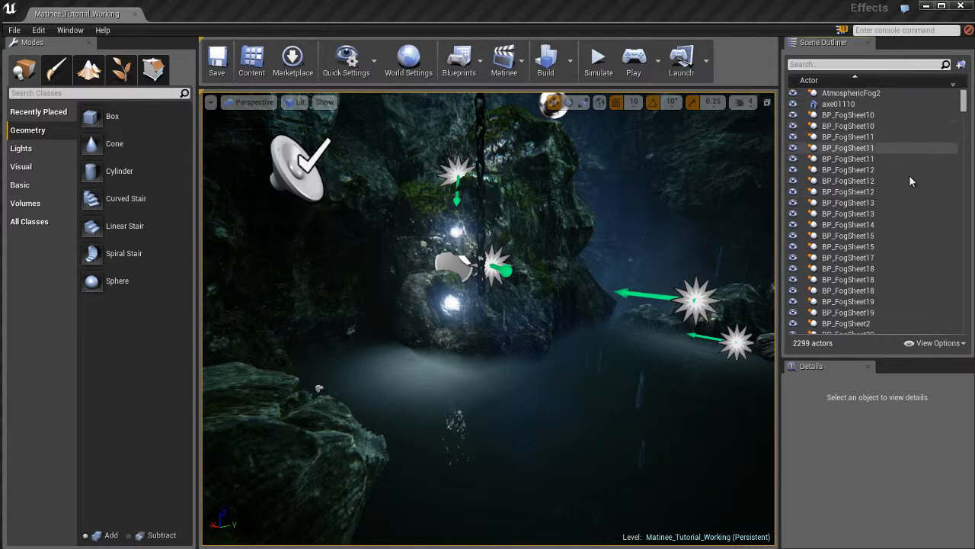
type("camer")
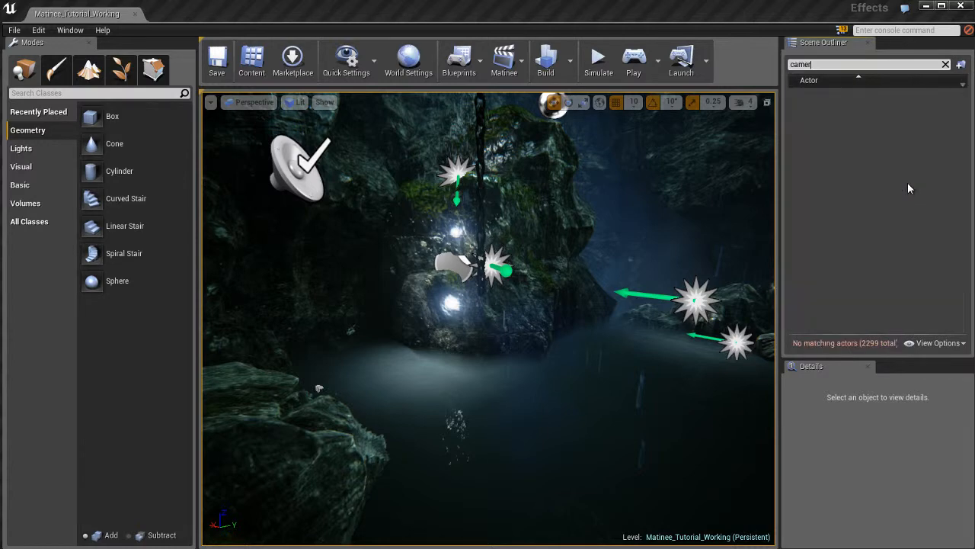
key("BackSpace")
key("BackSpace")
key("BackSpace")
key("BackSpace")
key("BackSpace")
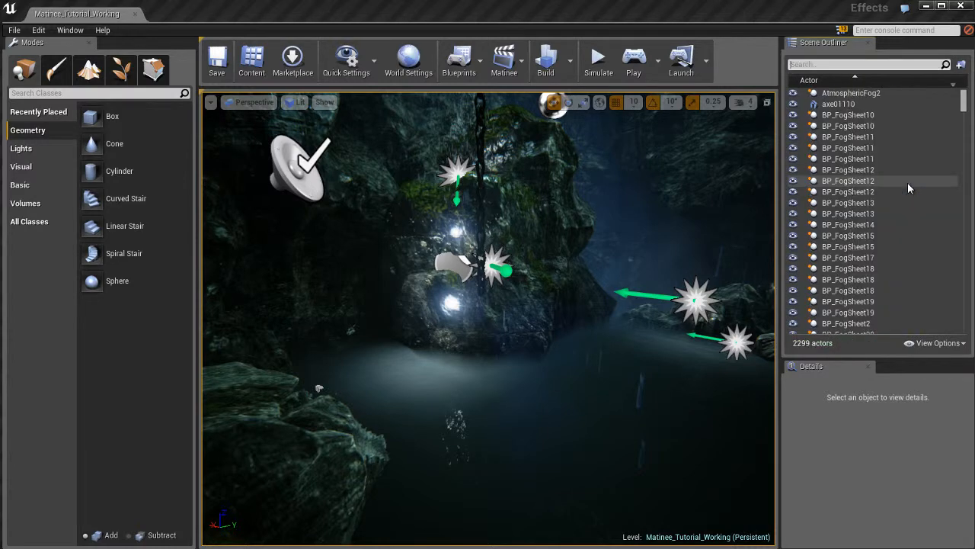
type("camer")
key("BackSpace")
key("BackSpace")
key("BackSpace")
key("BackSpace")
key("BackSpace")
- Preview the cave level by playing it in the viewport, and stop the playback
right_click_drag(531, 354, 471, 343)
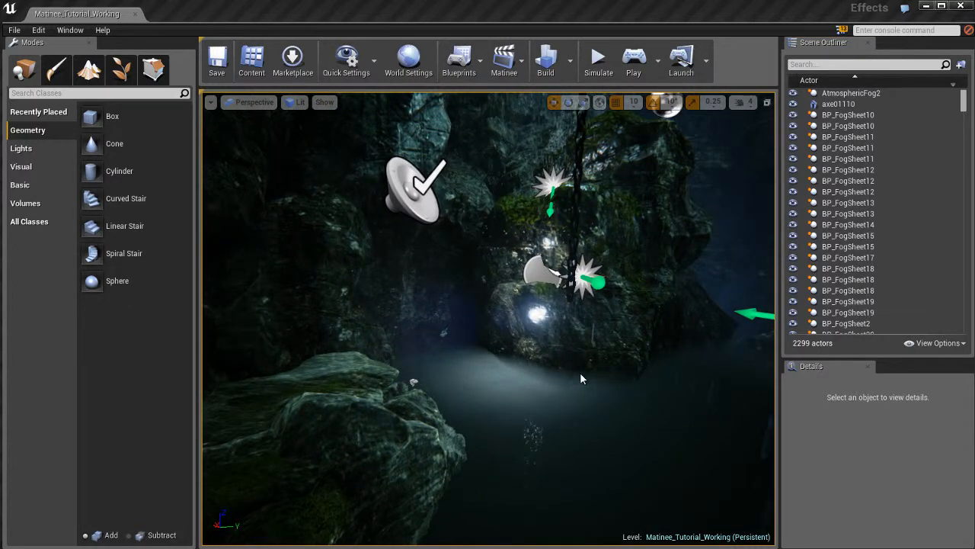
key("alt+p")
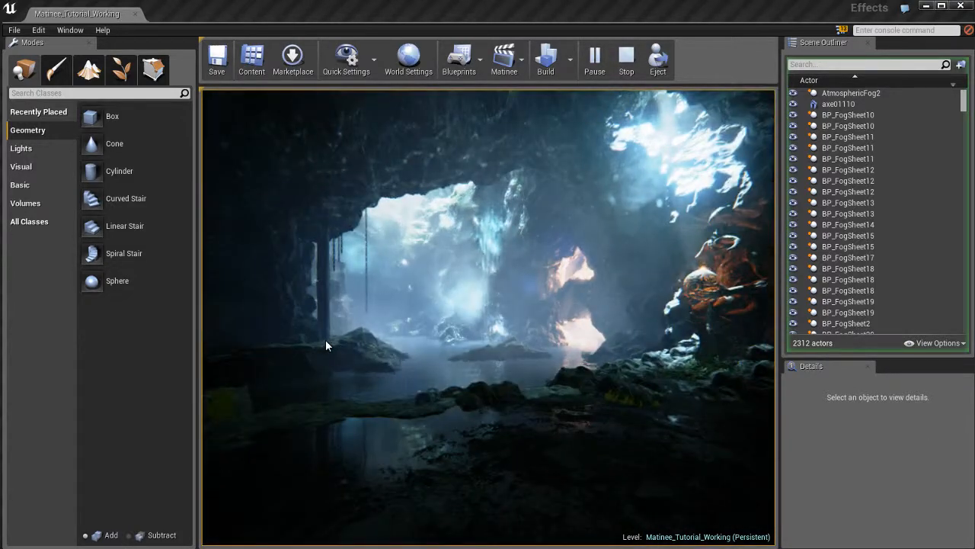
key("Escape")
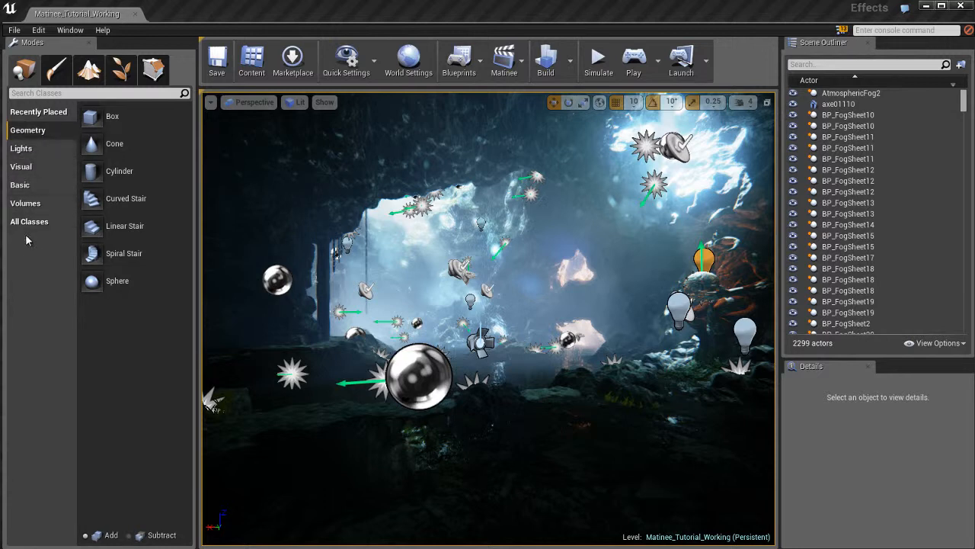
- Find the Matinee class with "matin", place a Matinee actor on the cave floor and raise it to Z 309.3
left_click(64, 228)
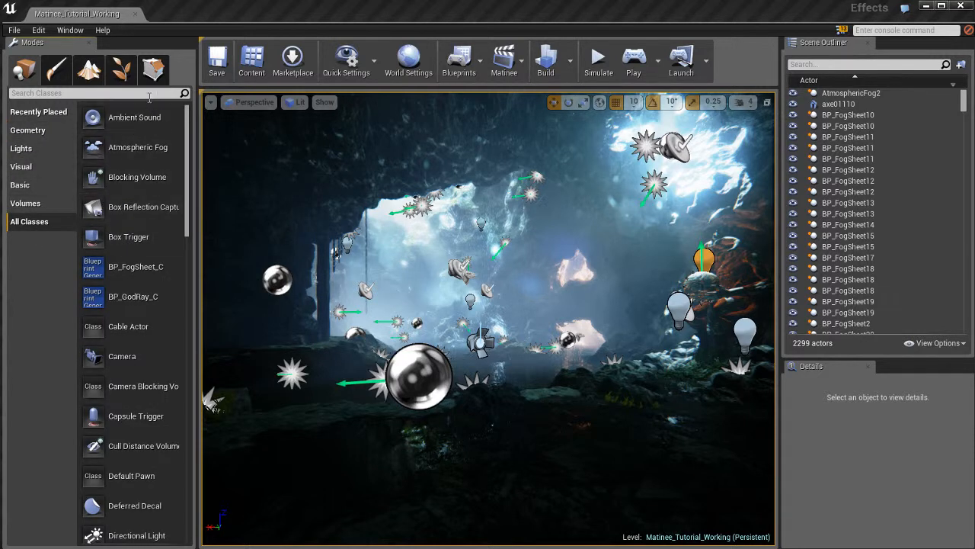
type("matin")
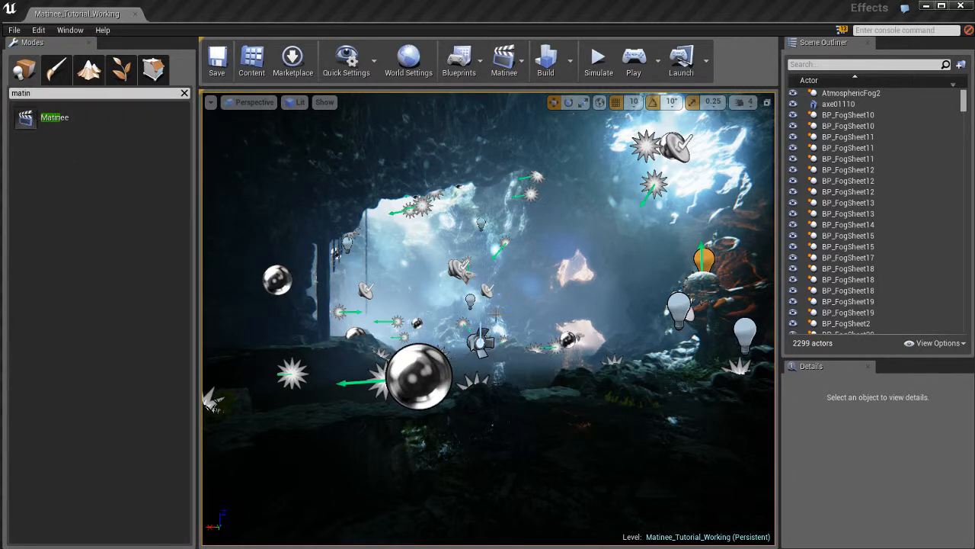
mouse_move(595, 368)
right_mouse_down()
mouse_move(562, 366)
mouse_move(576, 370)
right_mouse_up()
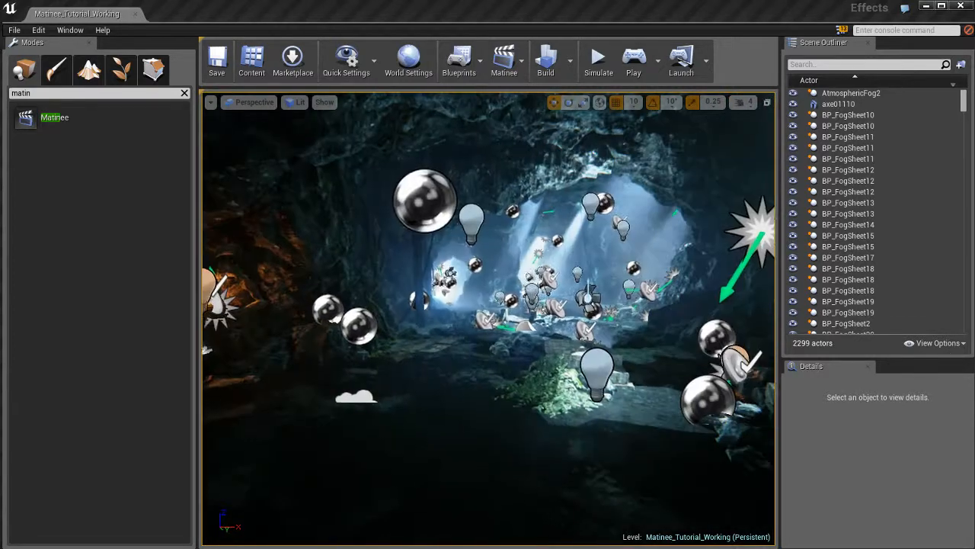
right_click_drag(511, 372, 511, 378)
left_click_drag(25, 114, 485, 404)
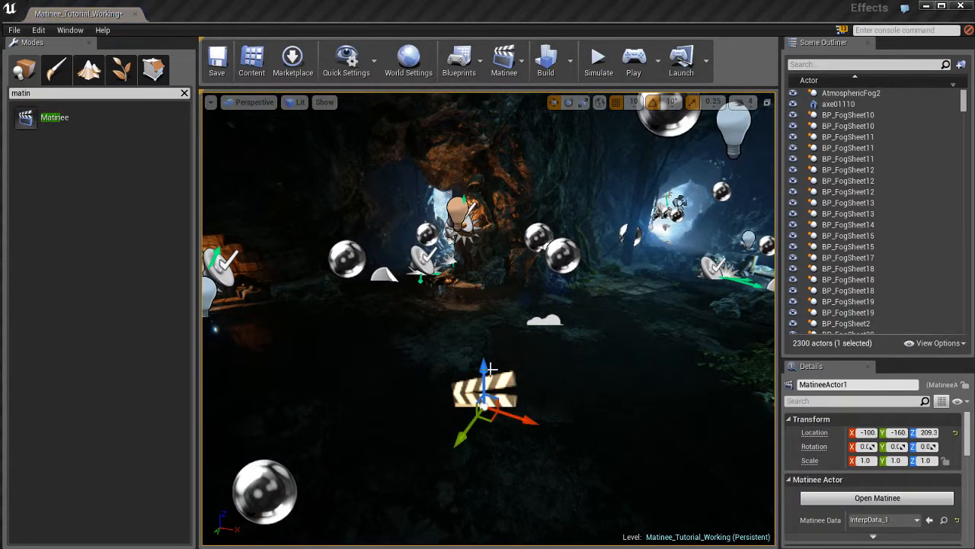
left_click_drag(481, 364, 482, 294)
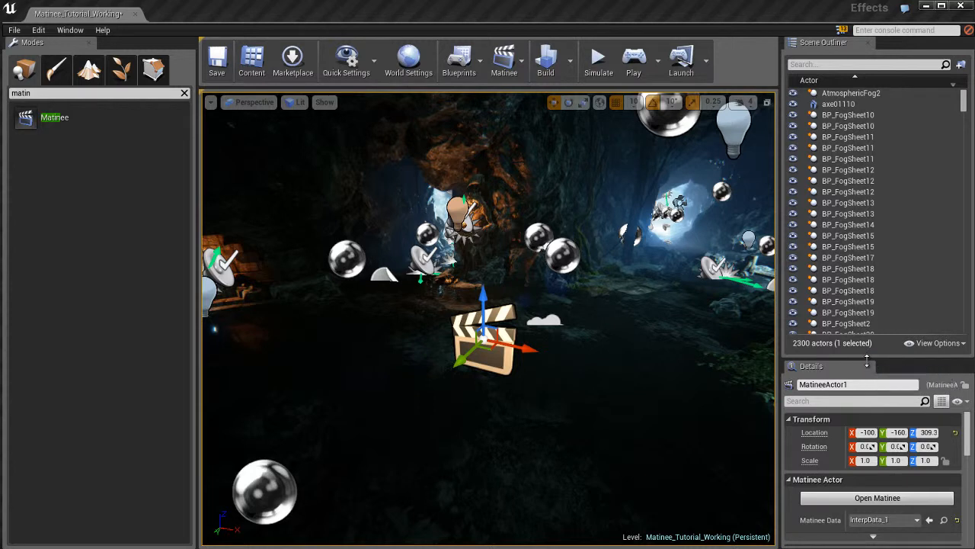
- Enlarge the Details area and rename the Matinee actor as MatineeActor_Cinematic
left_click_drag(866, 363, 867, 274)
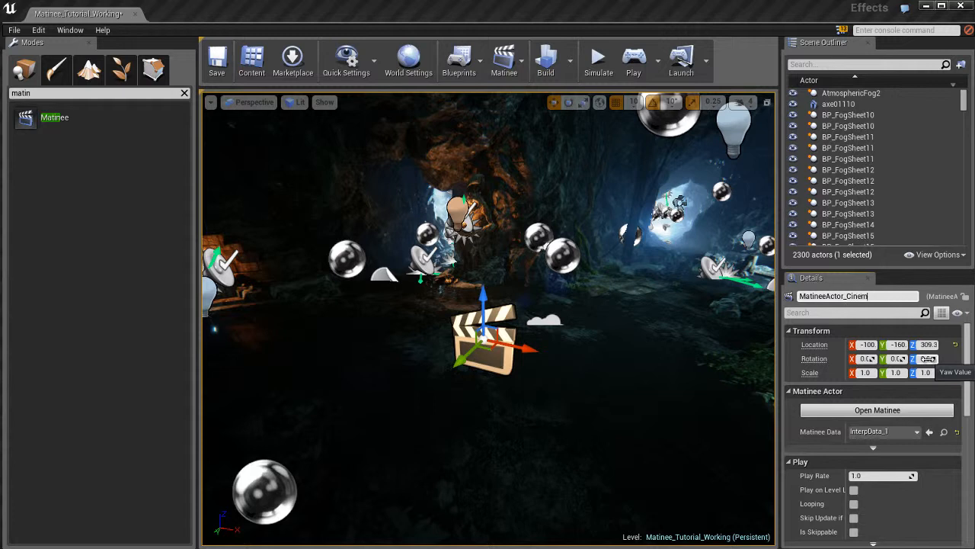
type("c")
key("Return")
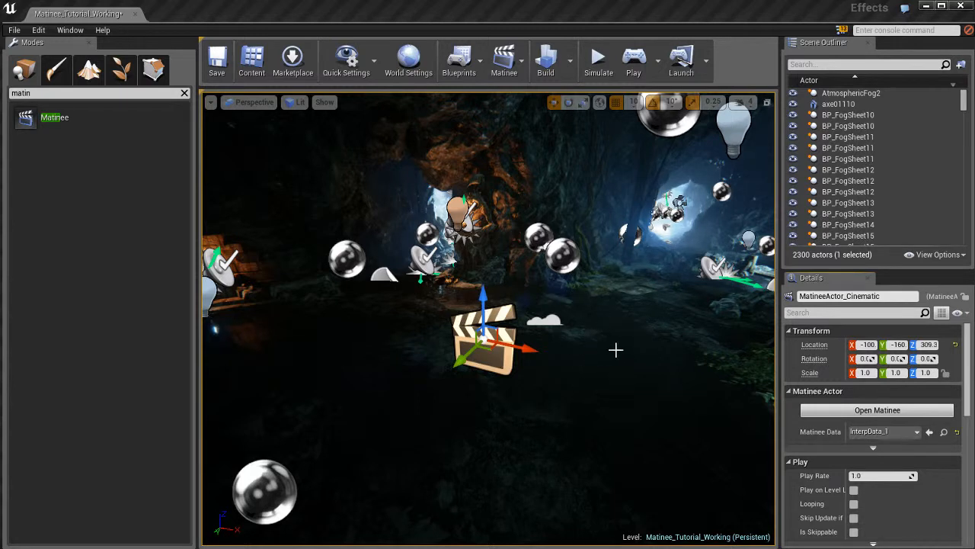
- Duplicate the Matinee actor twice and check the list of existing Matinees
left_click(506, 66)
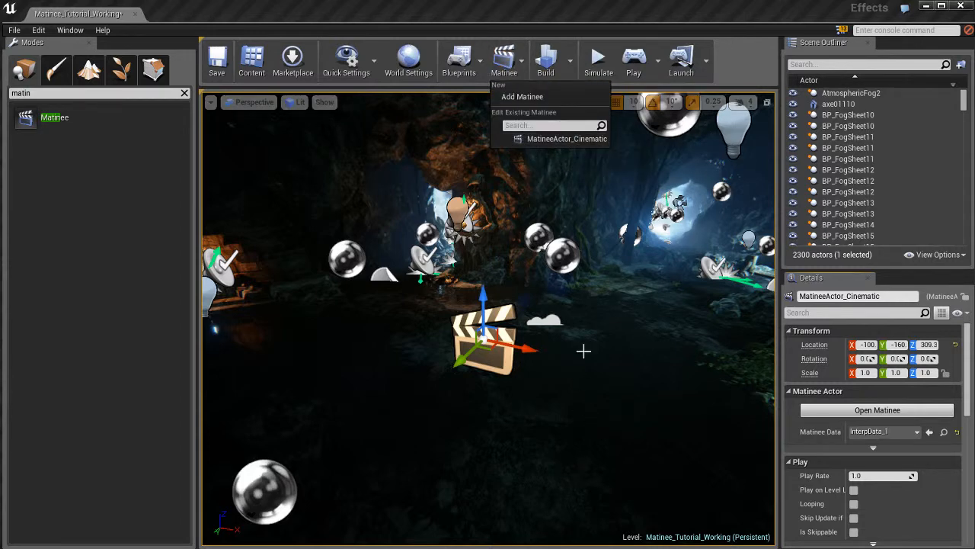
mouse_move(584, 348)
left_mouse_down()
mouse_move(544, 363)
mouse_move(555, 363)
mouse_move(534, 359)
mouse_move(586, 355)
left_mouse_up()
key("ctrl+w")
key("ctrl+w")
left_click_drag(525, 376, 624, 351)
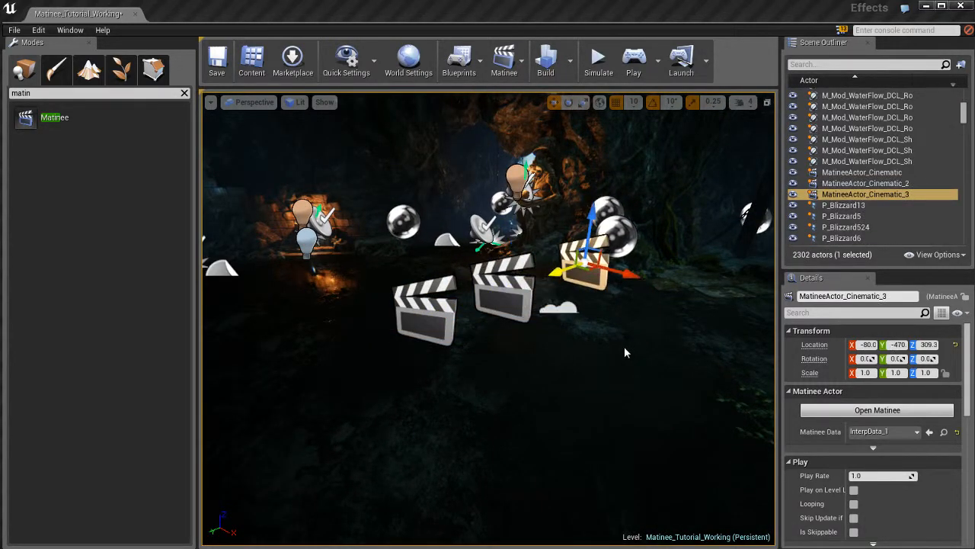
left_click(509, 69)
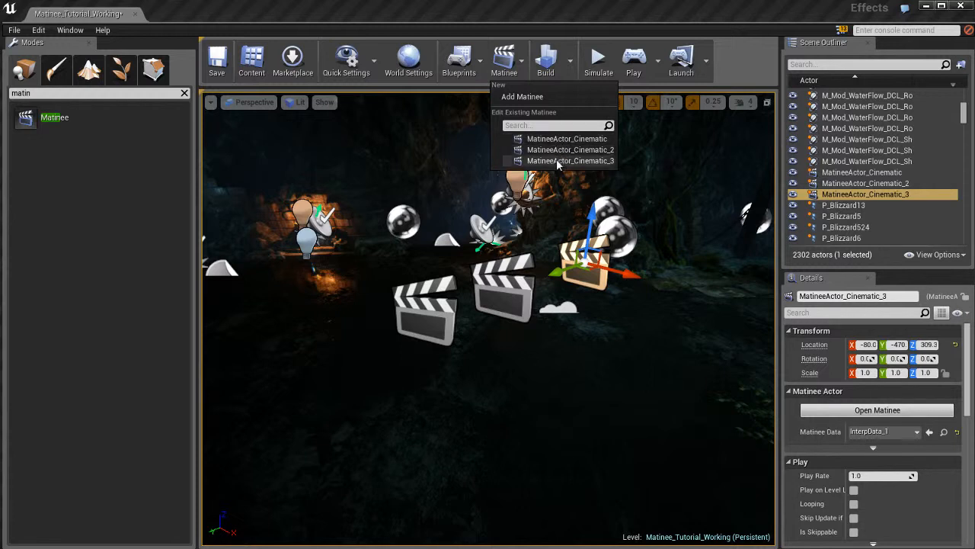
left_click(504, 61)
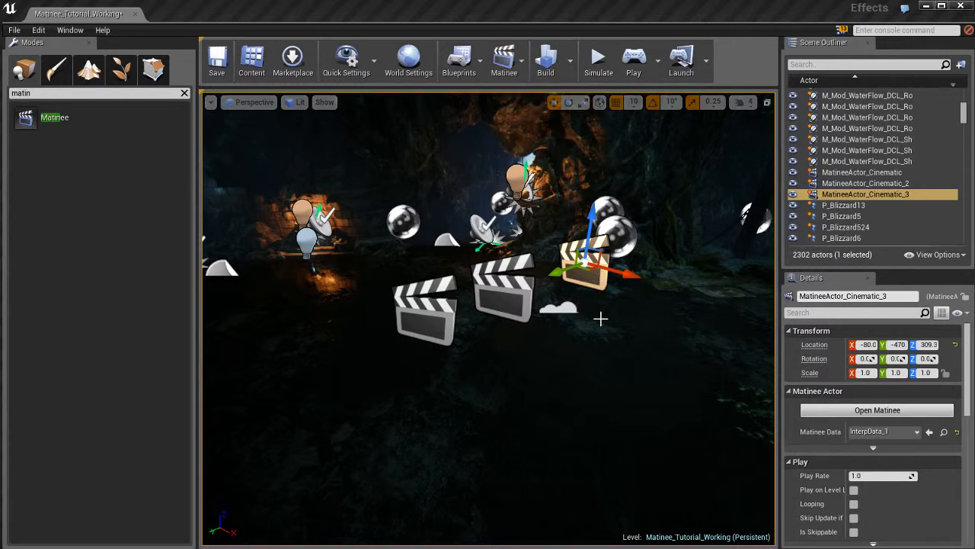
- Delete the two duplicates, MatineeActor_Cinematic_3 and MatineeActor_Cinematic_2
right_click_drag(601, 318, 595, 326)
key("Delete")
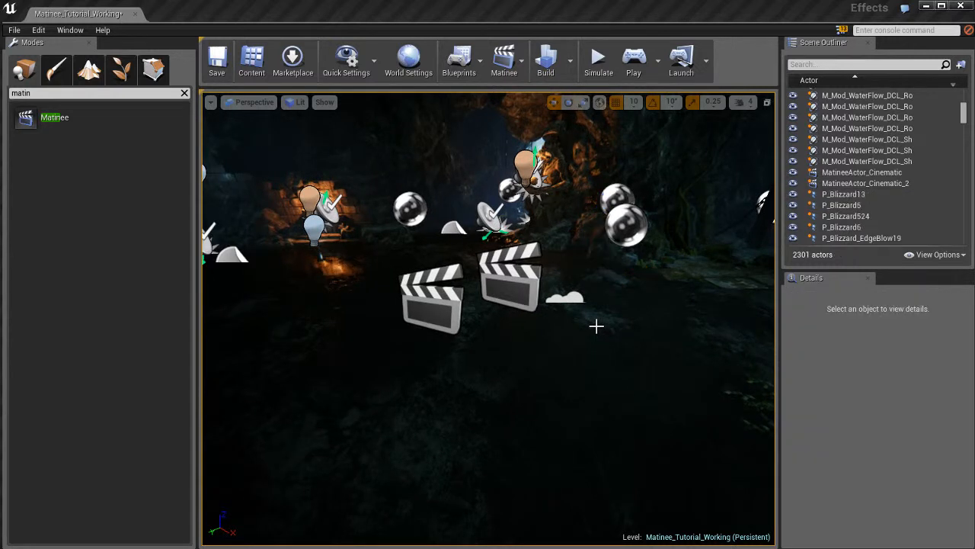
left_click(510, 285)
key("Delete")
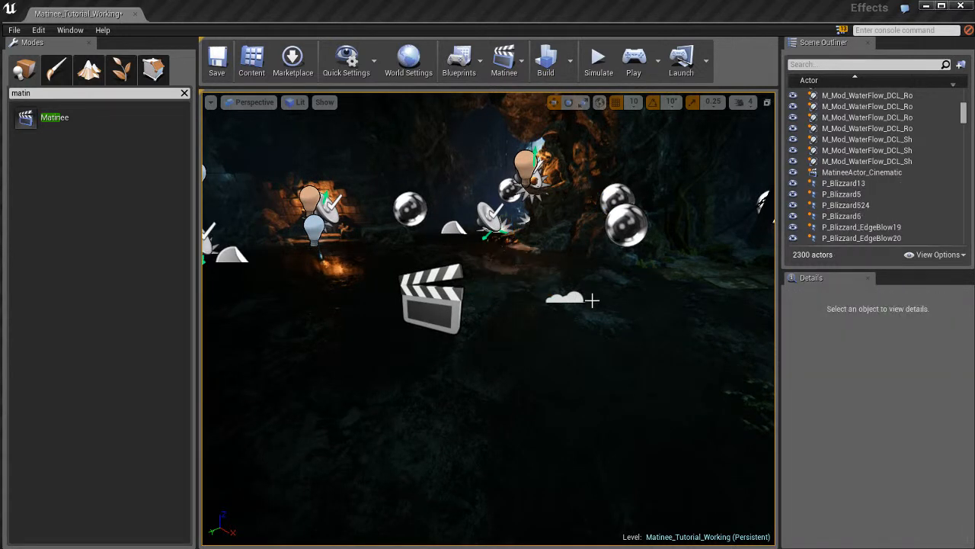
- Open MatineeActor_Cinematic in the Matinee editor and dock the editor in the main window
left_click(446, 294)
left_click(503, 59)
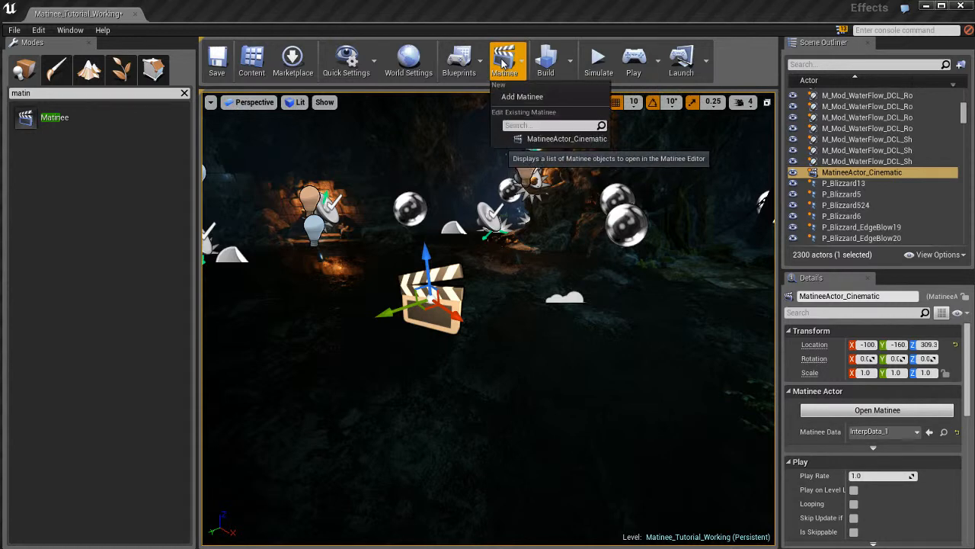
left_click(553, 139)
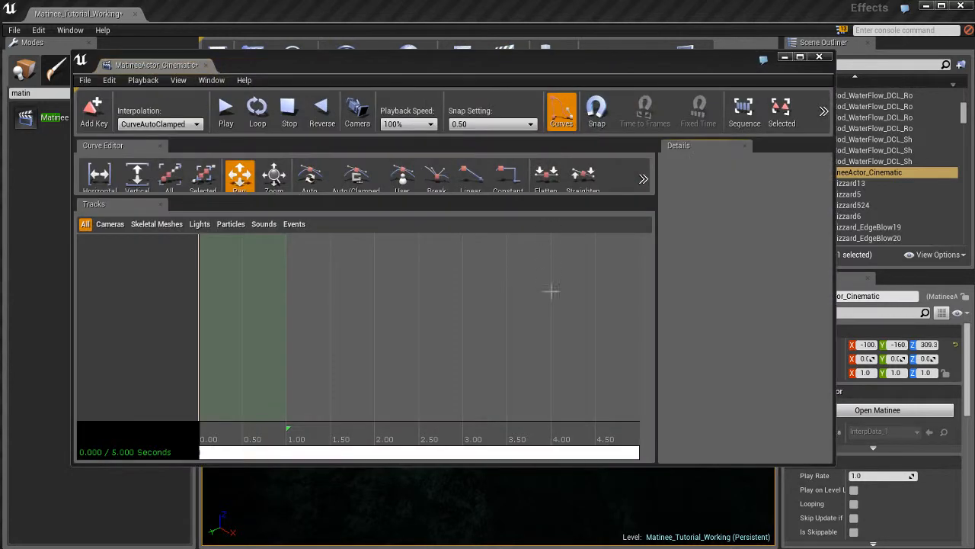
double_click(155, 71)
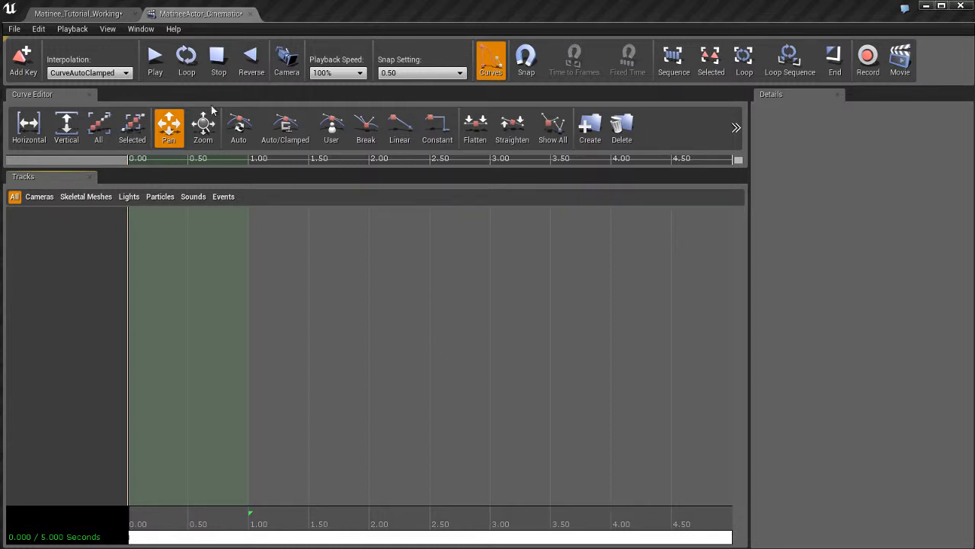
- Return to the level, find the Camera class, place a camera near the Matinee actor and raise it to Z 359.3
left_click(83, 14)
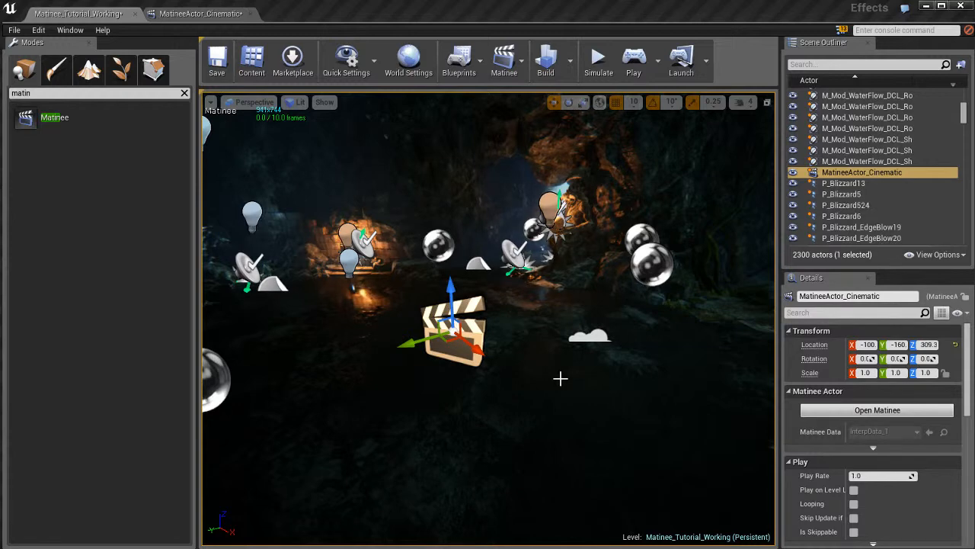
left_click_drag(534, 407, 572, 394, "alt")
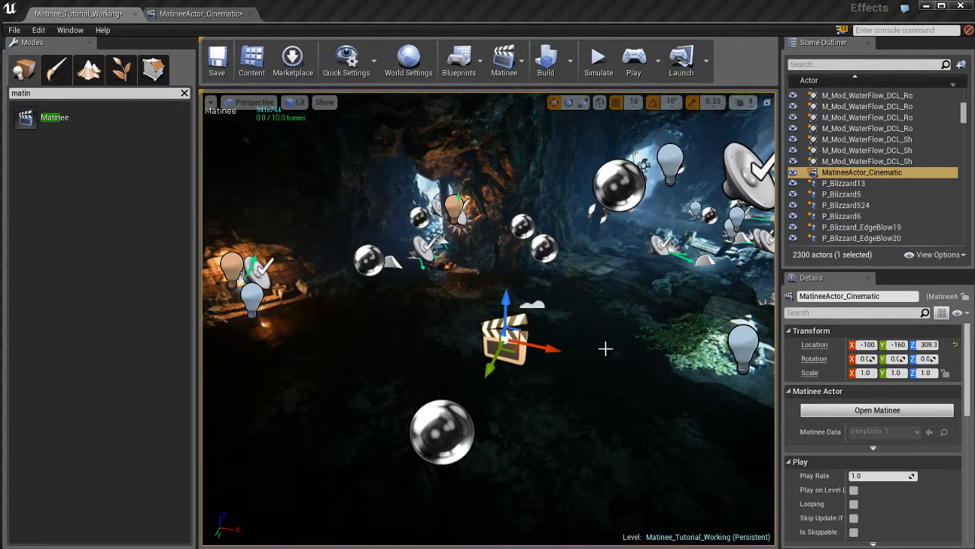
left_click_drag(638, 369, 595, 353, "alt")
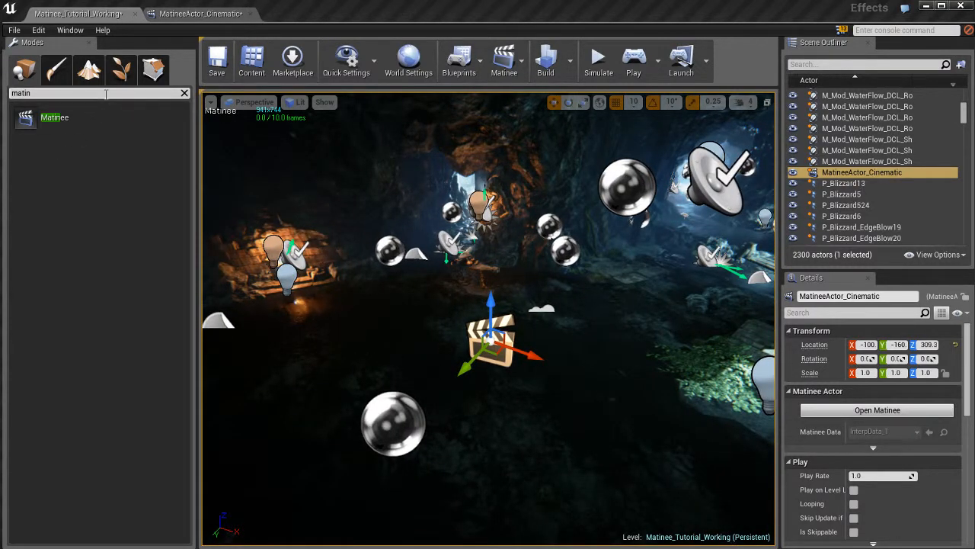
key("ctrl+a")
type("cam")
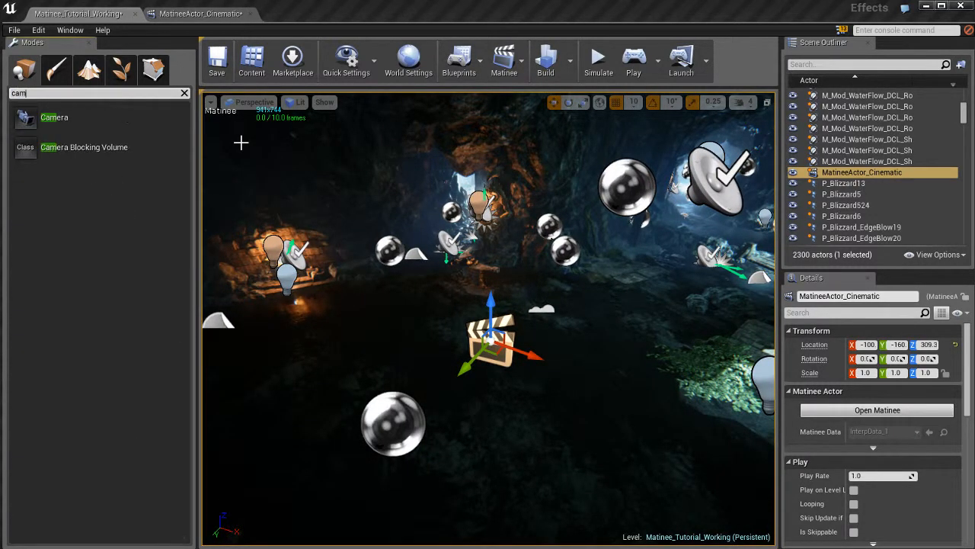
left_click(29, 119)
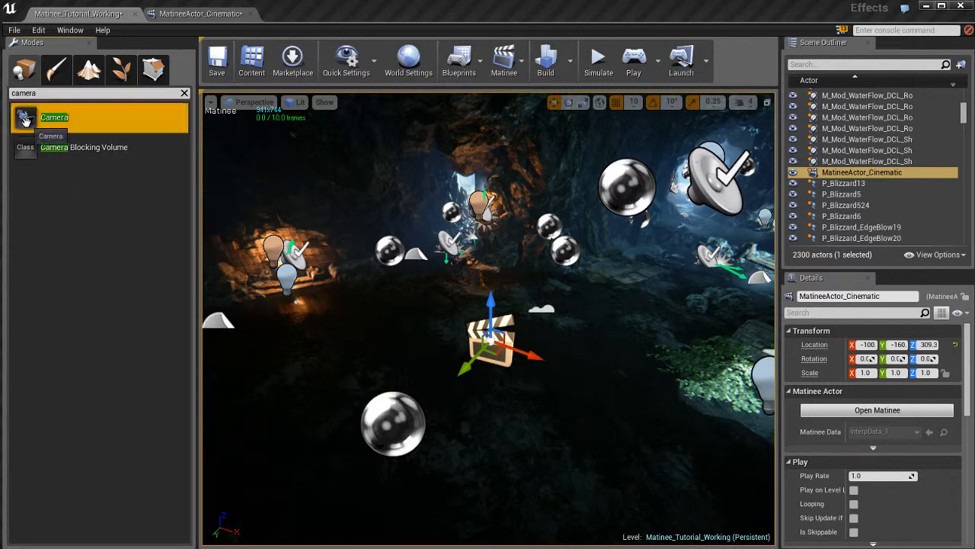
left_click_drag(28, 116, 416, 375)
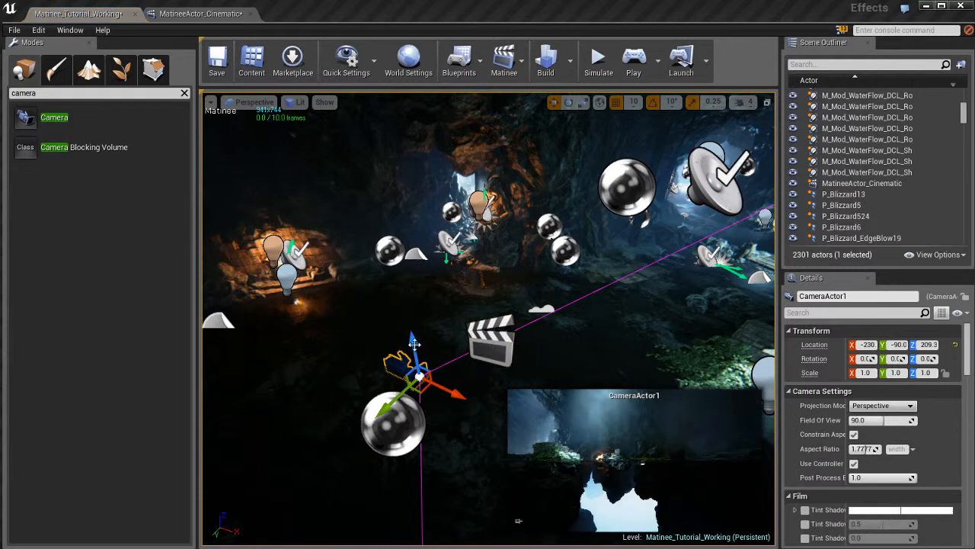
left_click_drag(407, 315, 397, 302)
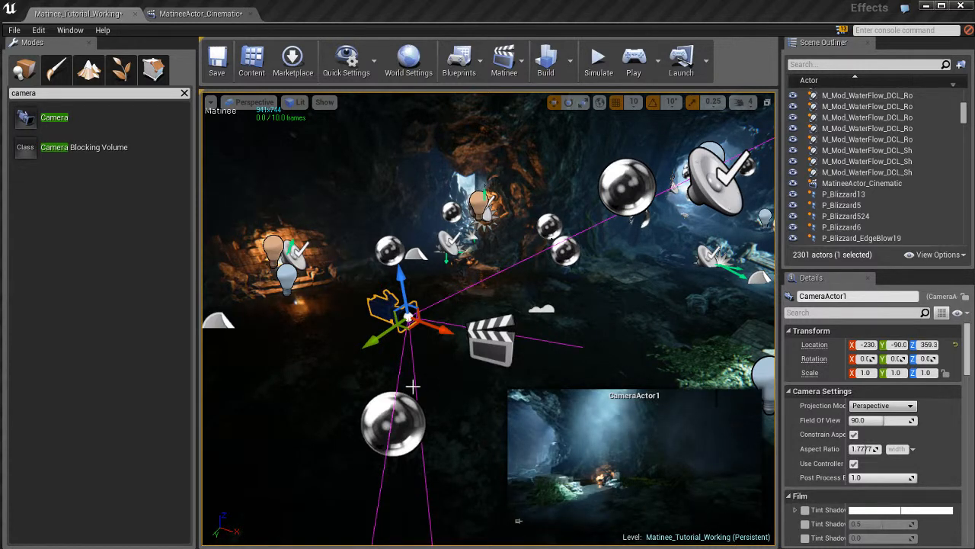
- Switch the transform gizmo to rotation, try turning the new camera and deselect it
key("e")
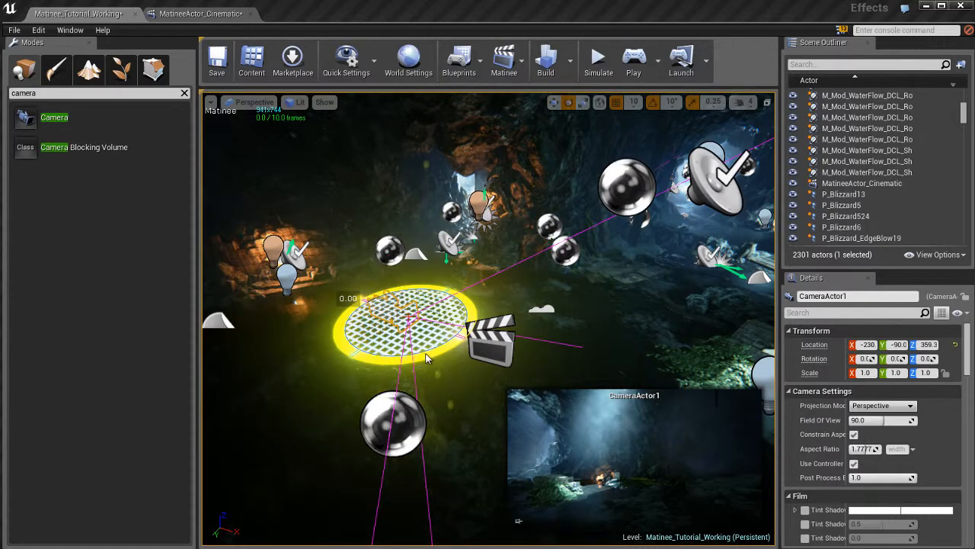
mouse_move(424, 359)
left_mouse_down()
mouse_move(470, 351)
mouse_move(382, 360)
mouse_move(453, 347)
mouse_move(412, 369)
left_mouse_up()
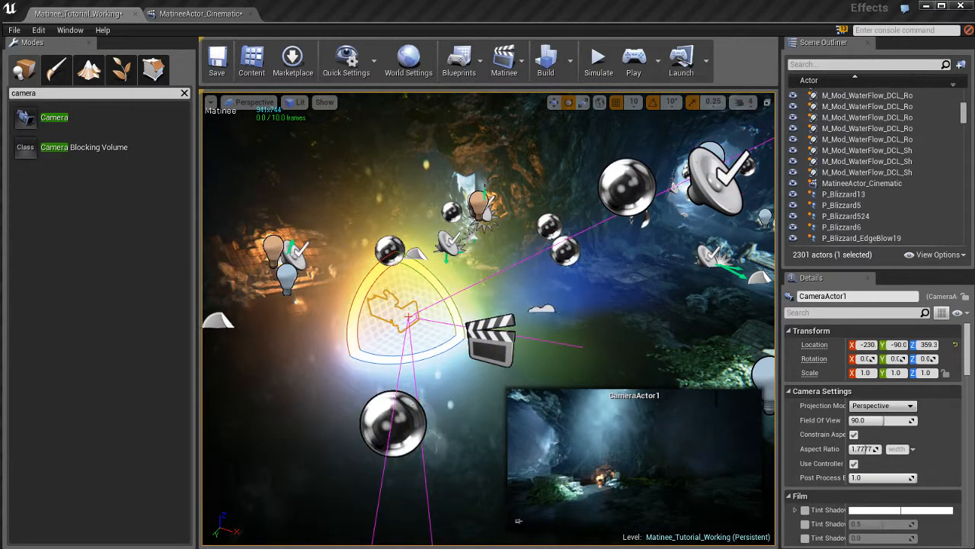
left_click(456, 385)
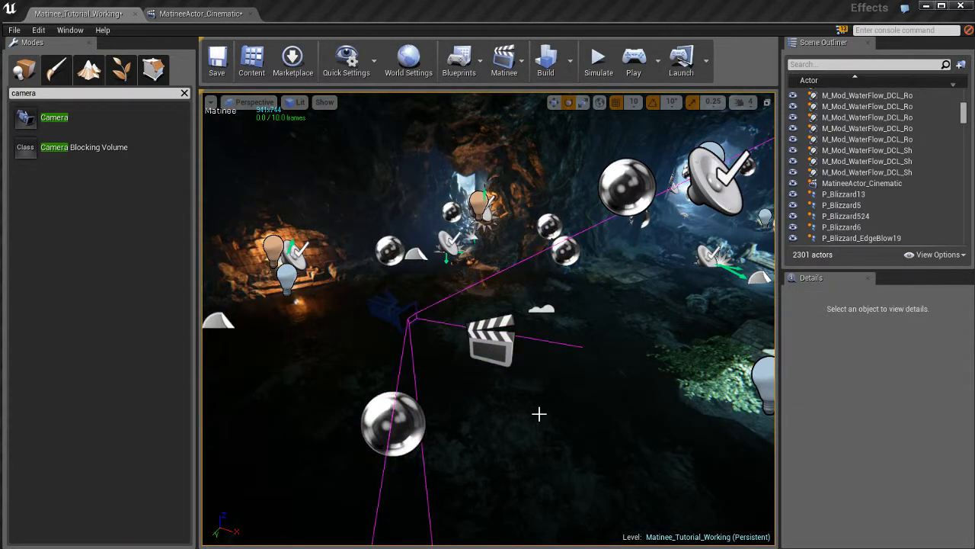
- Select the new camera near the Matinee actor and rename it Camera_01
mouse_move(489, 419)
right_mouse_down()
mouse_move(548, 427)
mouse_move(477, 422)
right_mouse_up()
left_click_drag(412, 317, 411, 317)
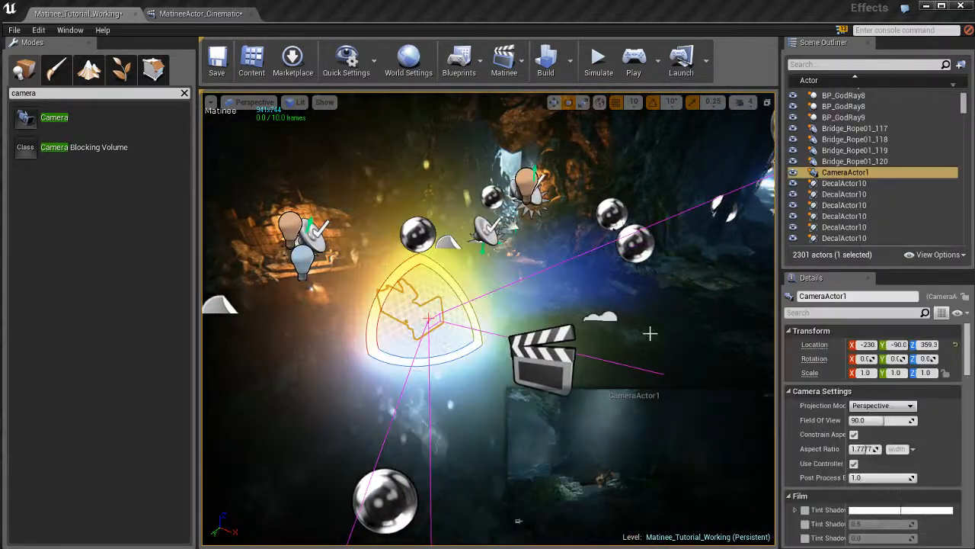
left_click(878, 295)
left_click(878, 295)
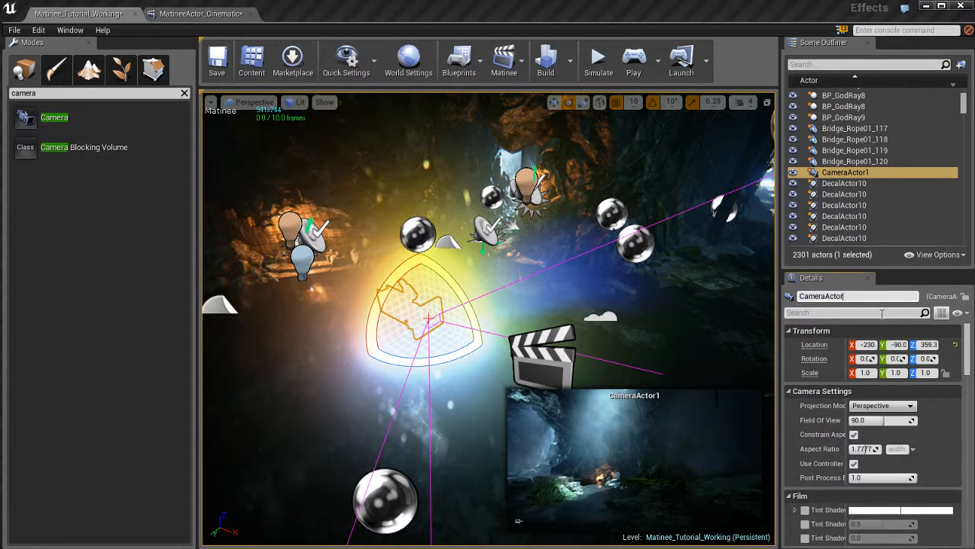
key("BackSpace")
key("BackSpace")
key("BackSpace")
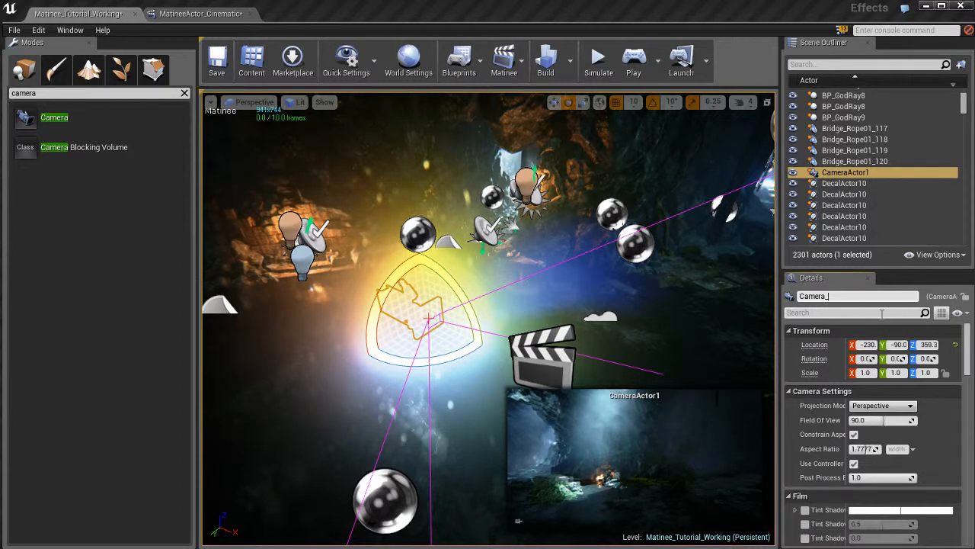
key("Return")
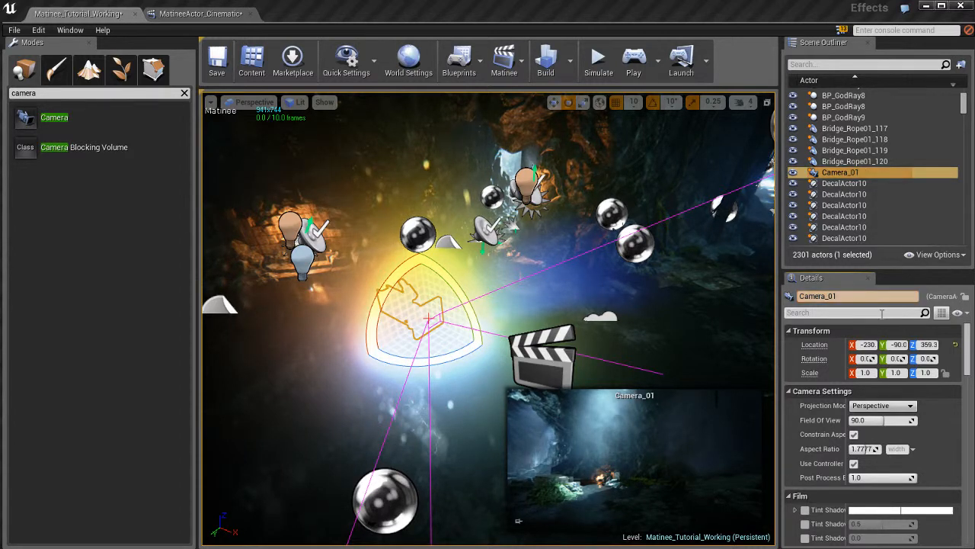
key("Left")
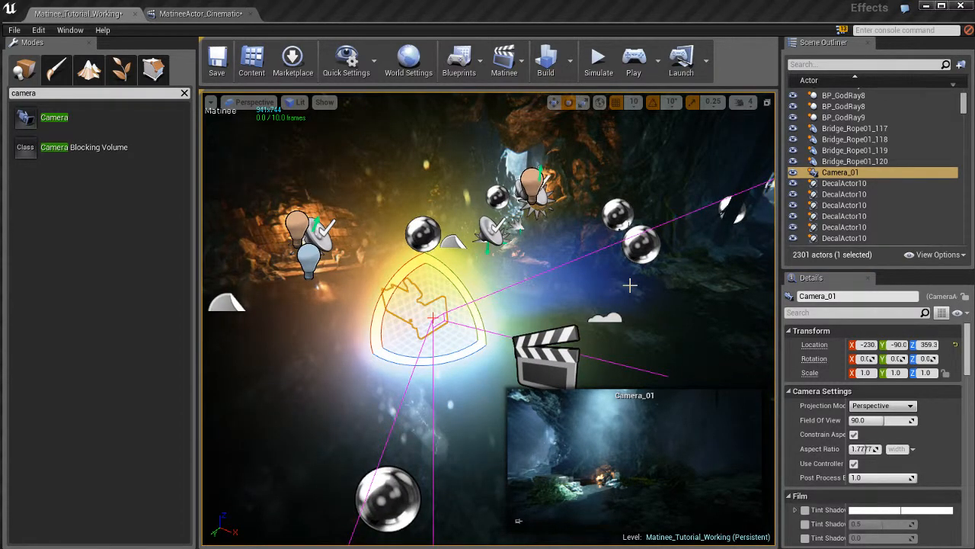
left_click_drag(605, 299, 605, 335)
left_click_drag(606, 299, 606, 300)
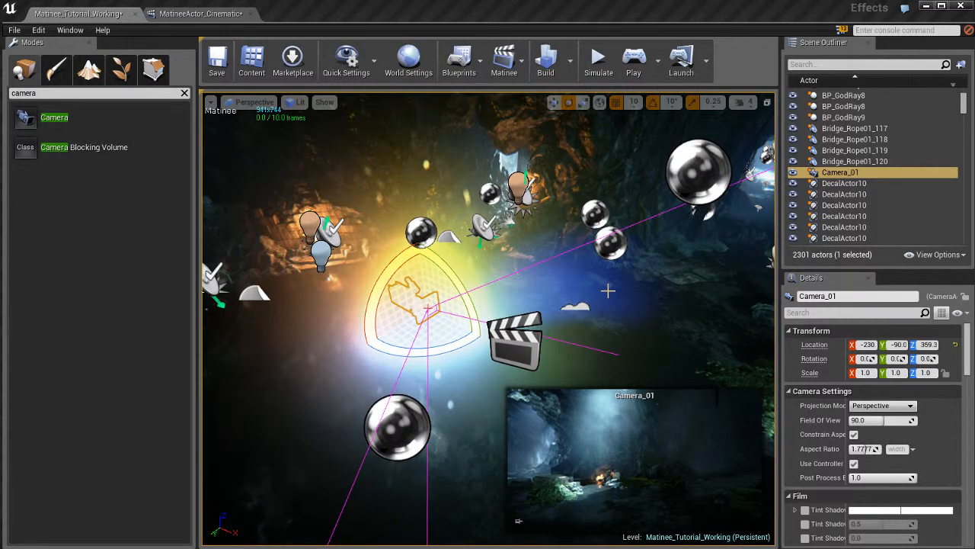
left_click_drag(614, 306, 621, 301)
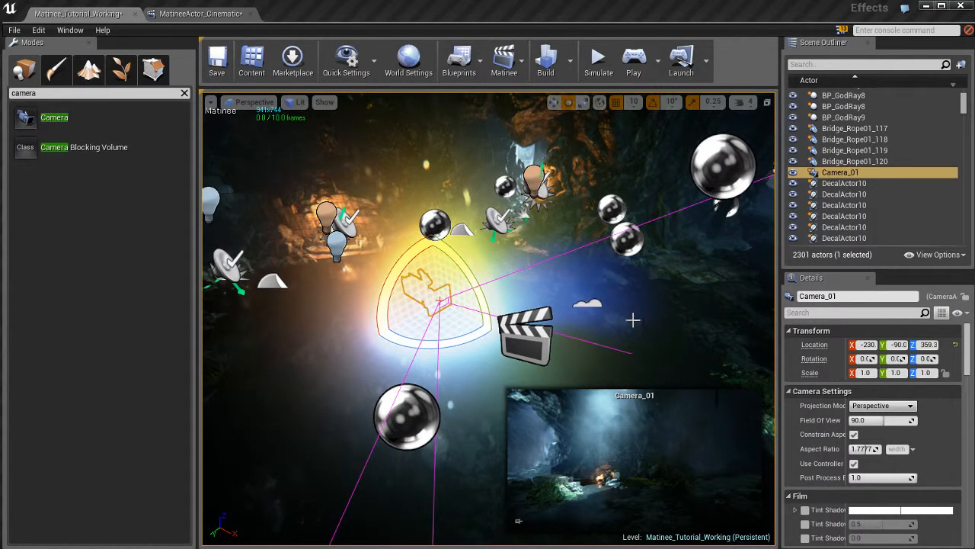
mouse_move(531, 288)
left_mouse_down()
mouse_move(556, 296)
mouse_move(547, 293)
left_mouse_up()
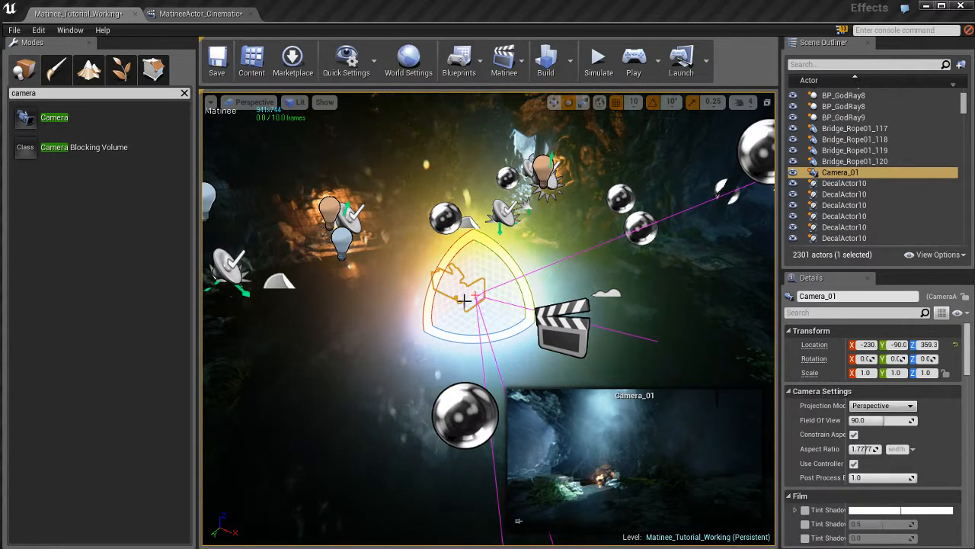
- Switch Camera_01's gizmo to translation while viewing the level unlit, and restore the lit shading
key("alt+3")
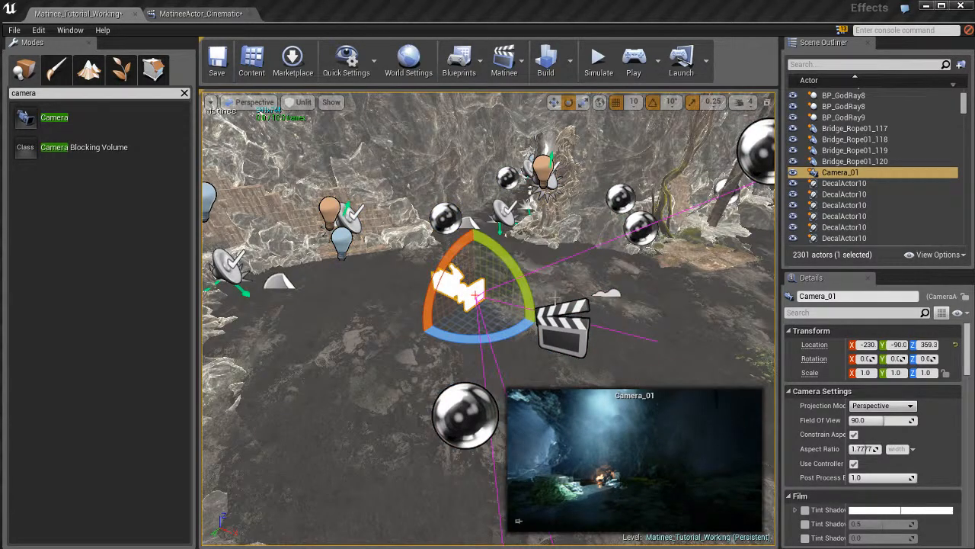
right_click_drag(557, 298, 554, 280)
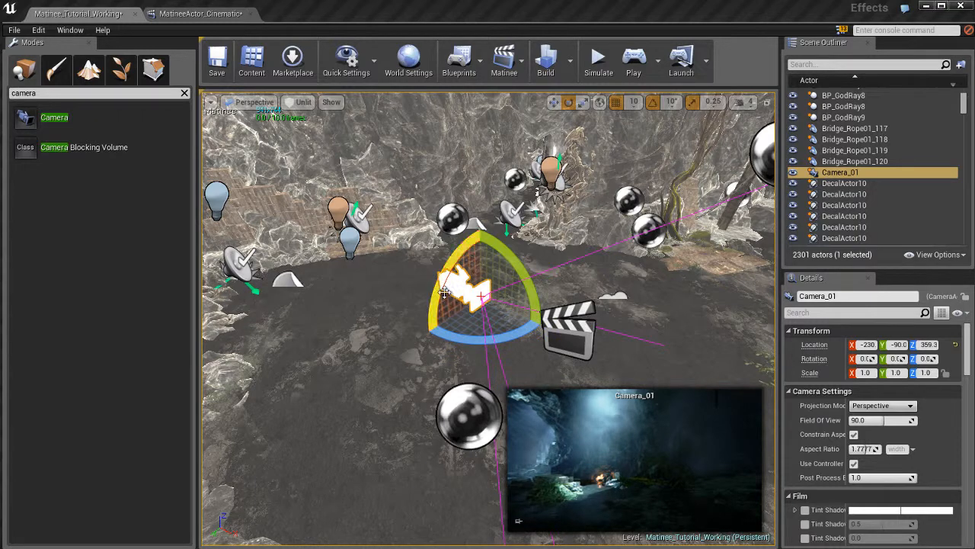
key("w")
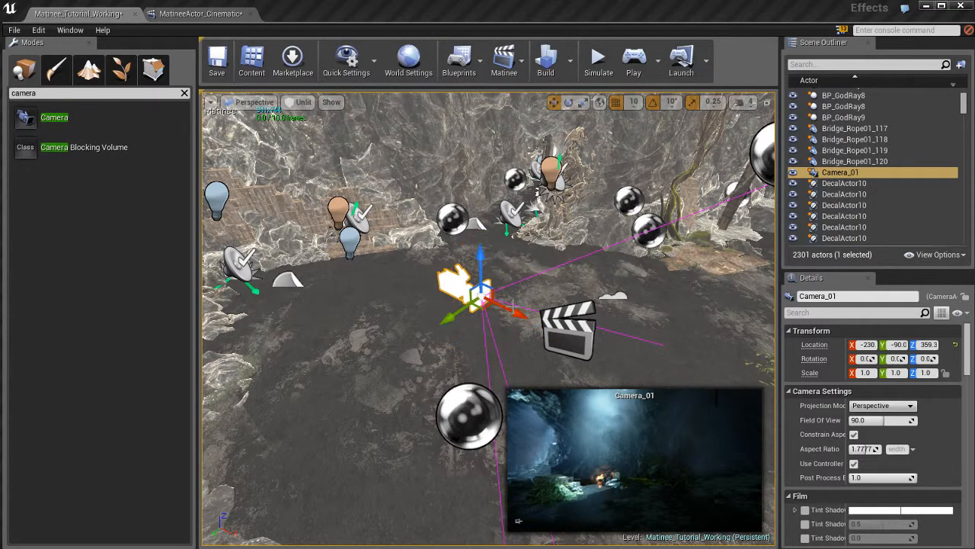
left_click_drag(513, 311, 460, 331)
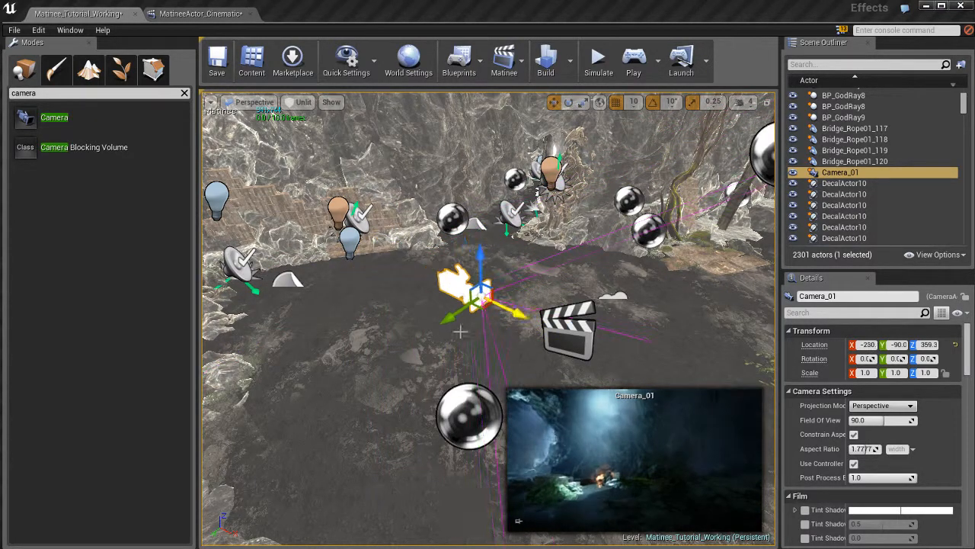
right_click_drag(573, 328, 522, 326)
key("alt+4")
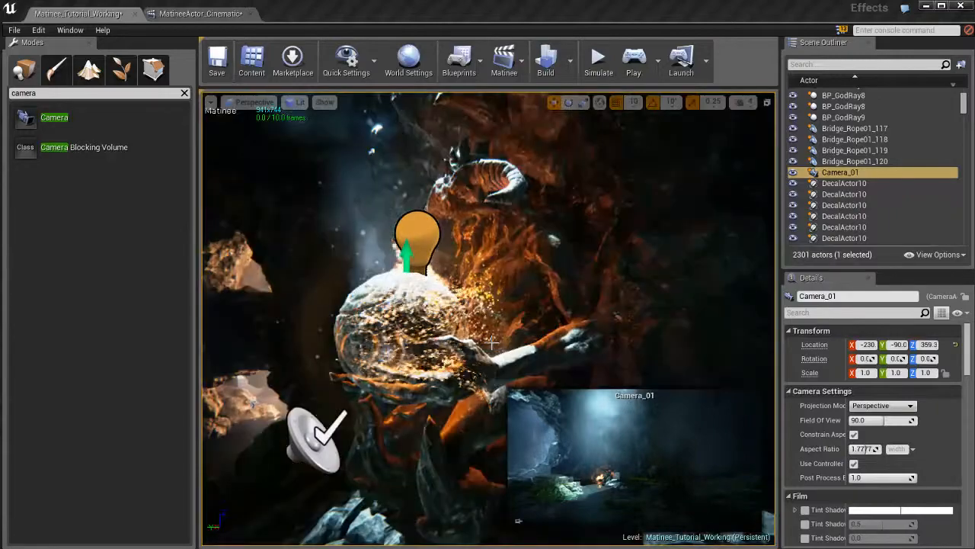
- Hide the editor icons to examine the horned statue holding the glowing orb, and show the icons again
key("g")
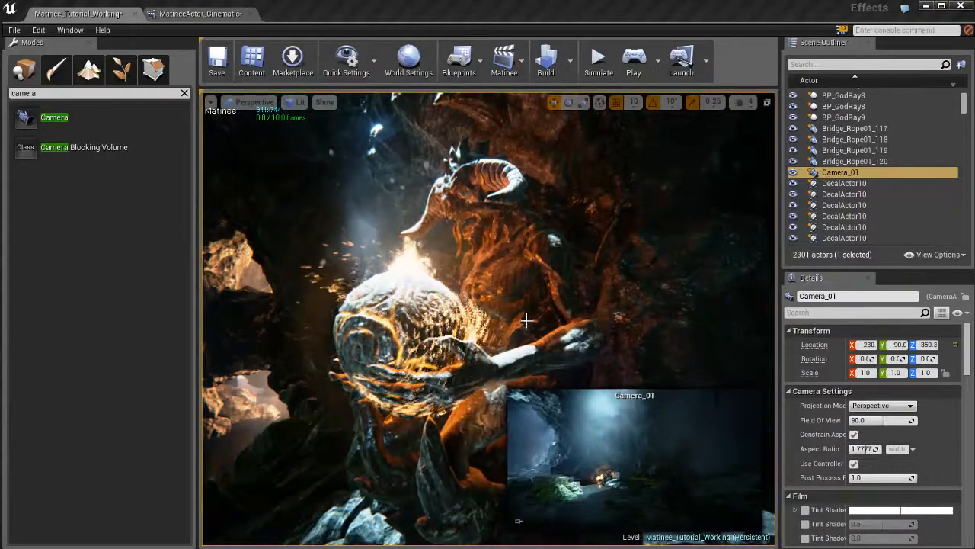
right_click_drag(522, 314, 529, 345)
key("Escape")
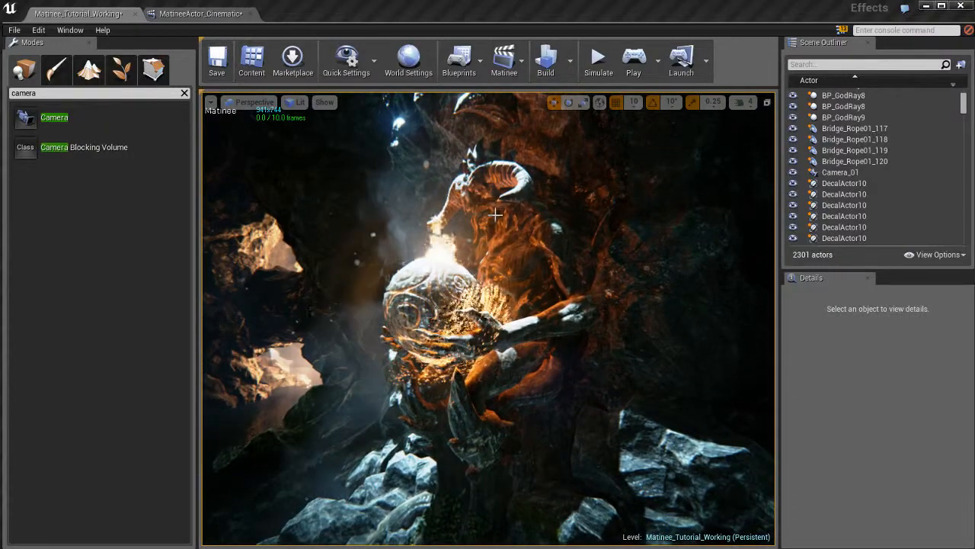
right_click_drag(646, 322, 440, 266)
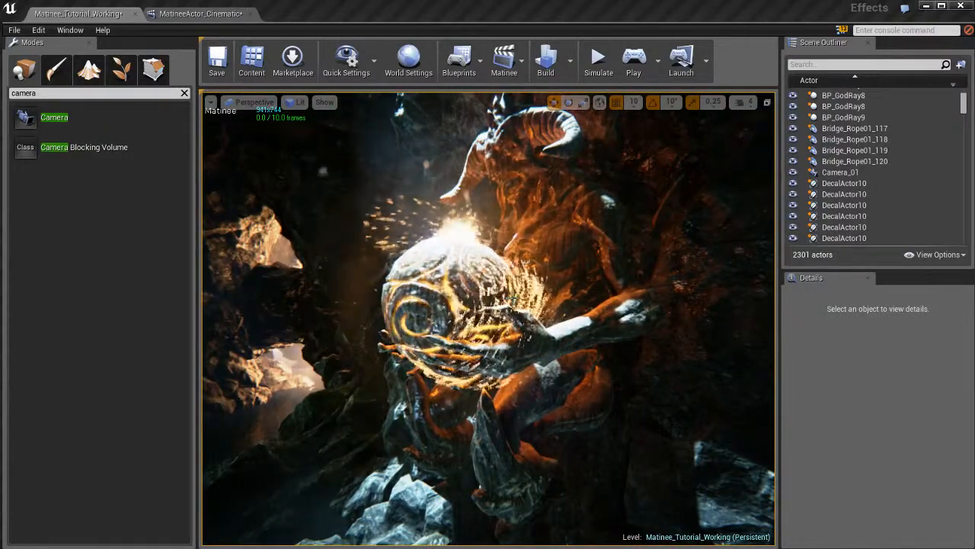
right_click_drag(477, 310, 521, 311)
key("g")
- Select Camera_01 and move it close to the orb statue, to about X -620, Y 400
left_click(563, 328)
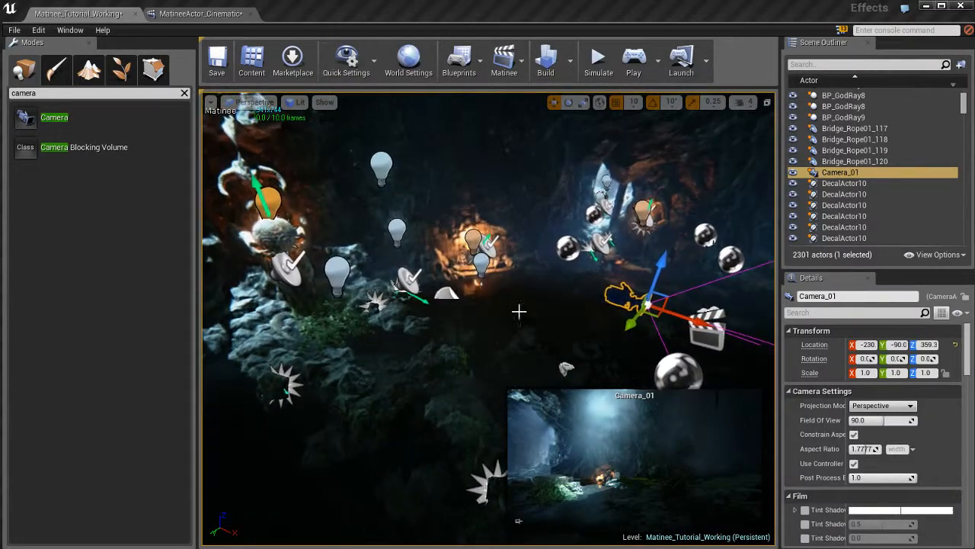
left_click_drag(647, 305, 402, 313)
left_click_drag(384, 387, 366, 397)
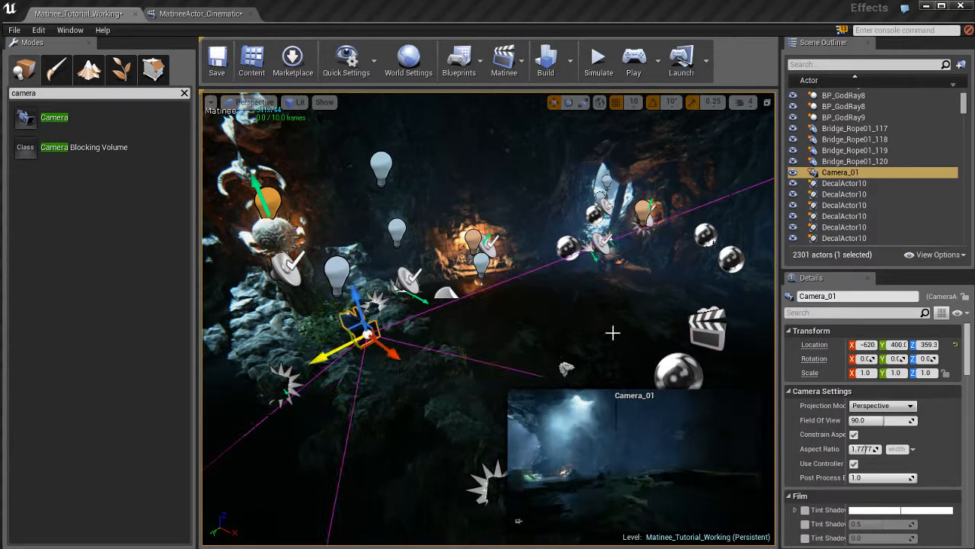
- Rotate Camera_01 to face the orb statue and shift it to about X -590, Z 479.3
key("e")
left_click_drag(427, 339, 629, 348)
key("w")
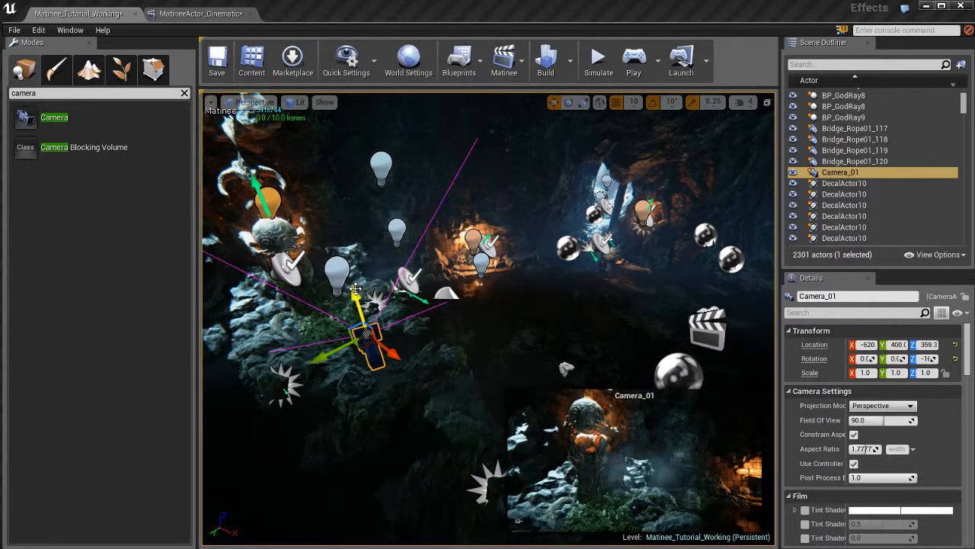
left_click_drag(358, 298, 328, 228)
left_click_drag(373, 296, 438, 325)
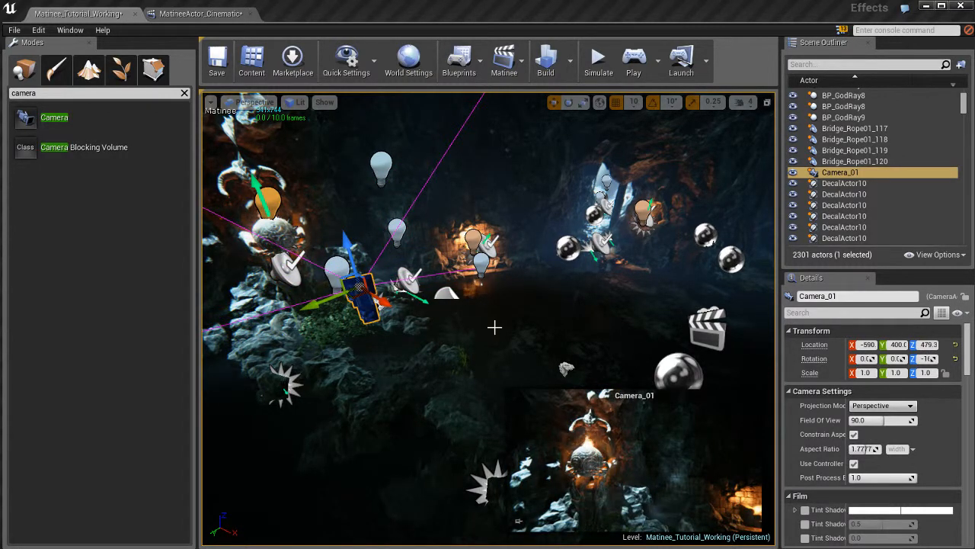
- Lock the viewport to Camera_01 so that the view pilots the camera
right_click_drag(490, 327, 477, 333)
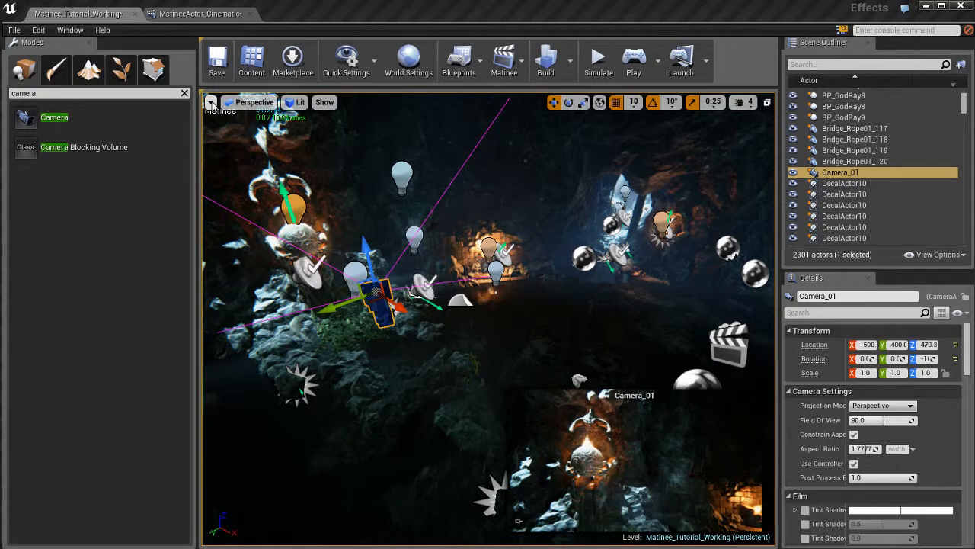
left_click(211, 103)
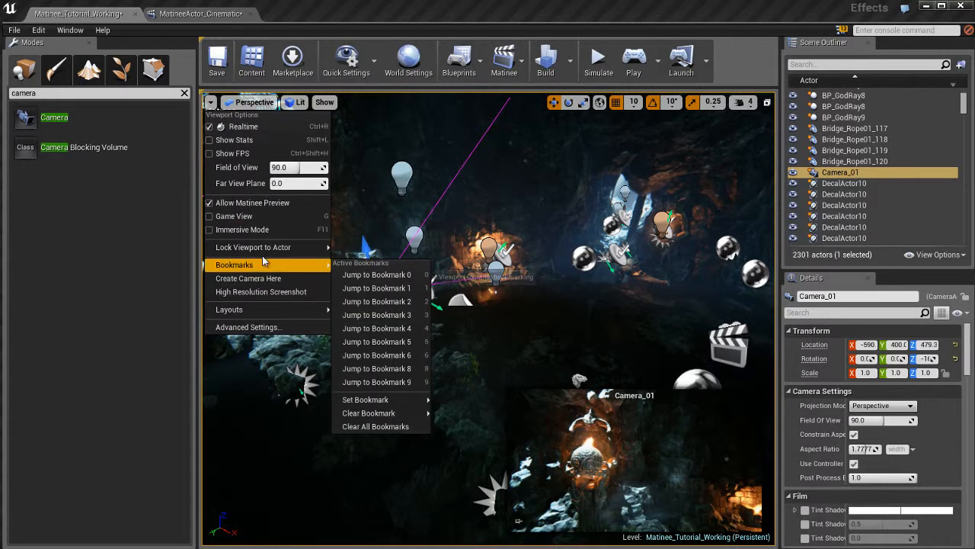
mouse_move(230, 248)
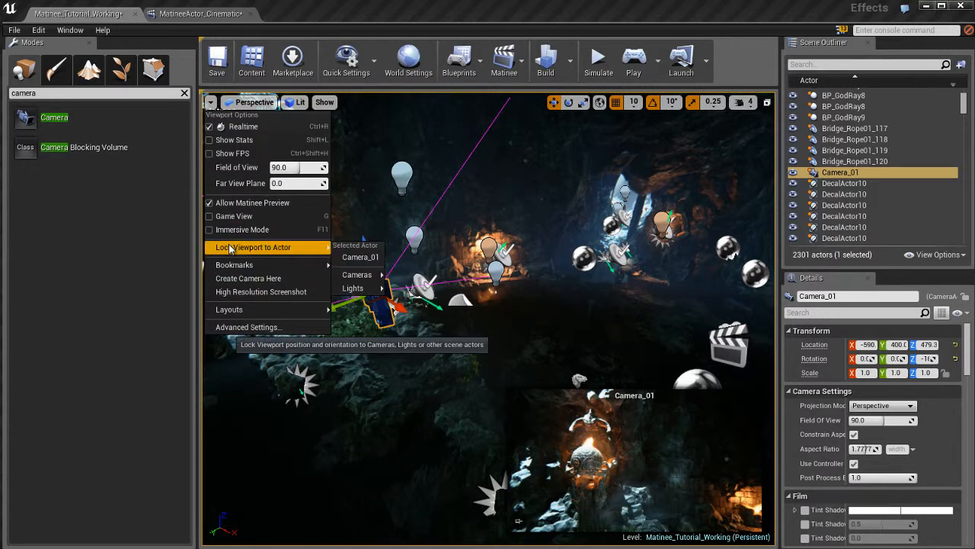
left_click(361, 258)
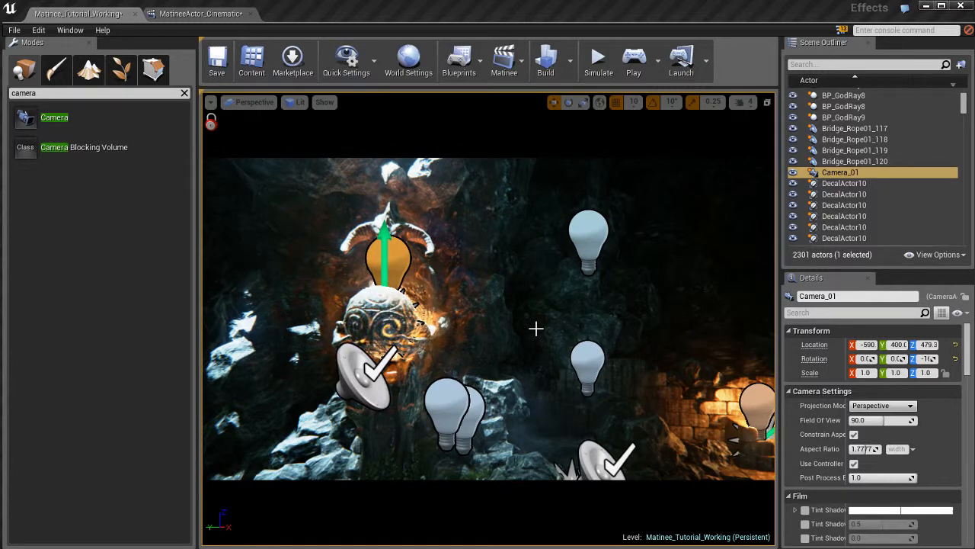
- Pilot Camera_01 to a low angle looking up at the orb statue, about X -976, Y 551, Z 310.5, pitched about 45 degrees
right_click_drag(544, 330, 669, 153)
key("e")
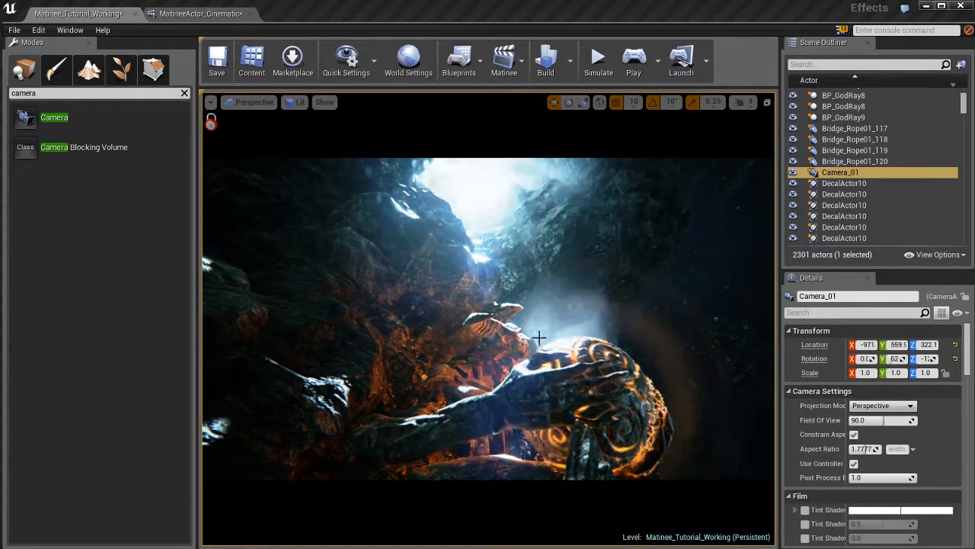
mouse_move(539, 337)
right_mouse_down()
mouse_move(526, 370)
mouse_move(526, 320)
mouse_move(525, 401)
mouse_move(525, 324)
right_mouse_up()
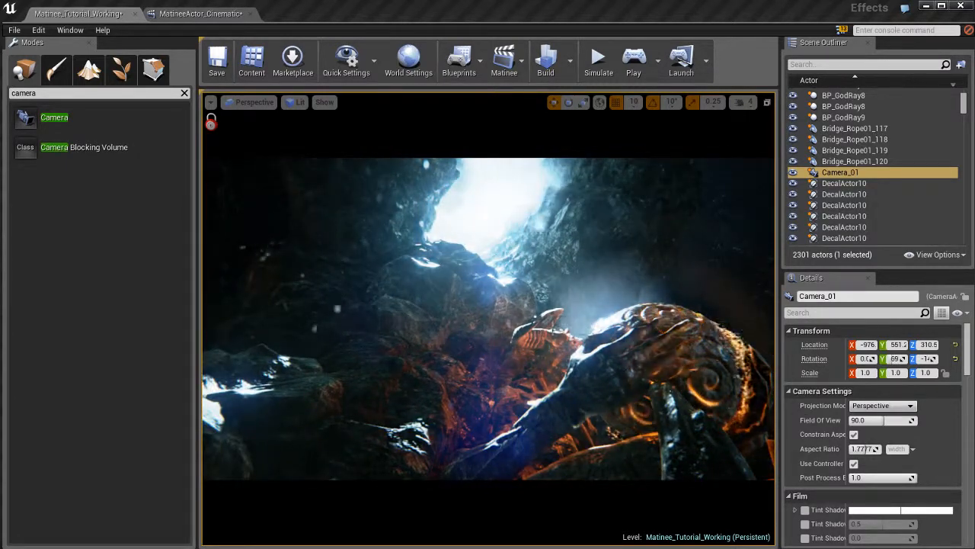
mouse_move(526, 323)
right_mouse_down()
mouse_move(521, 400)
mouse_move(517, 330)
right_mouse_up()
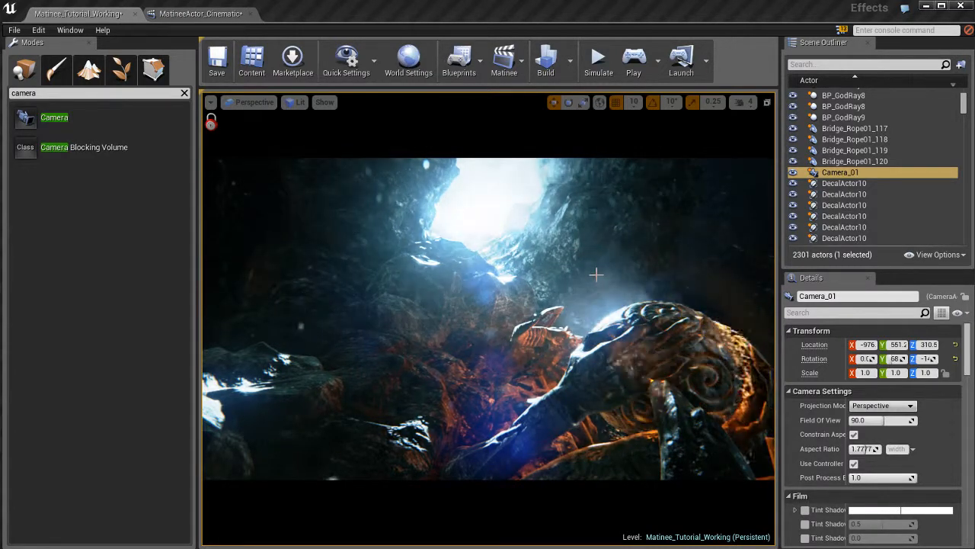
right_click_drag(526, 339, 554, 353)
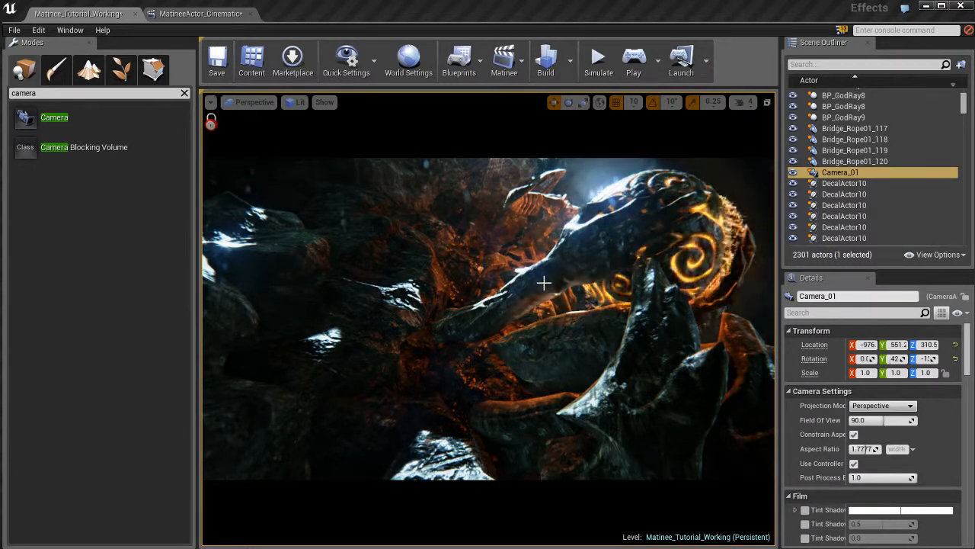
mouse_move(547, 328)
right_mouse_down()
mouse_move(542, 260)
mouse_move(546, 379)
mouse_move(545, 337)
right_mouse_up()
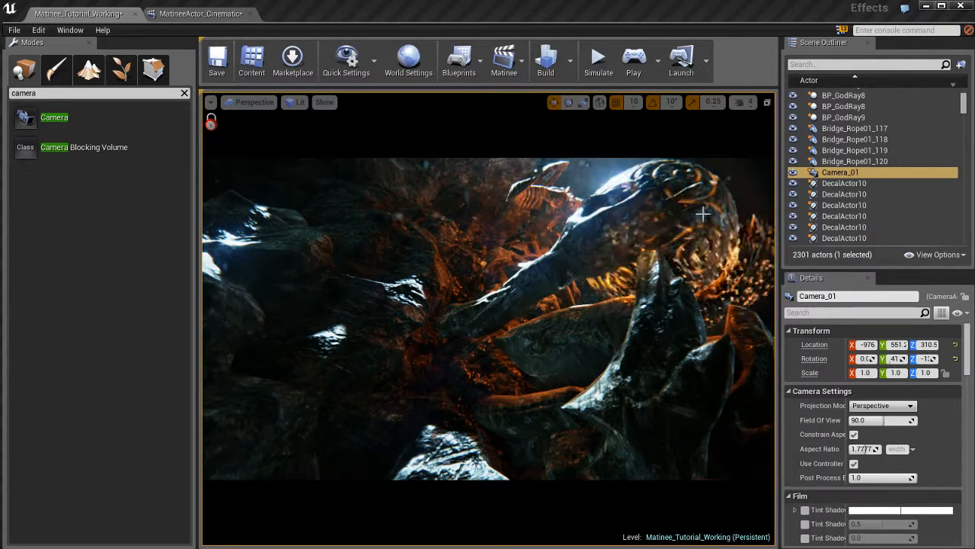
right_click_drag(511, 326, 506, 256)
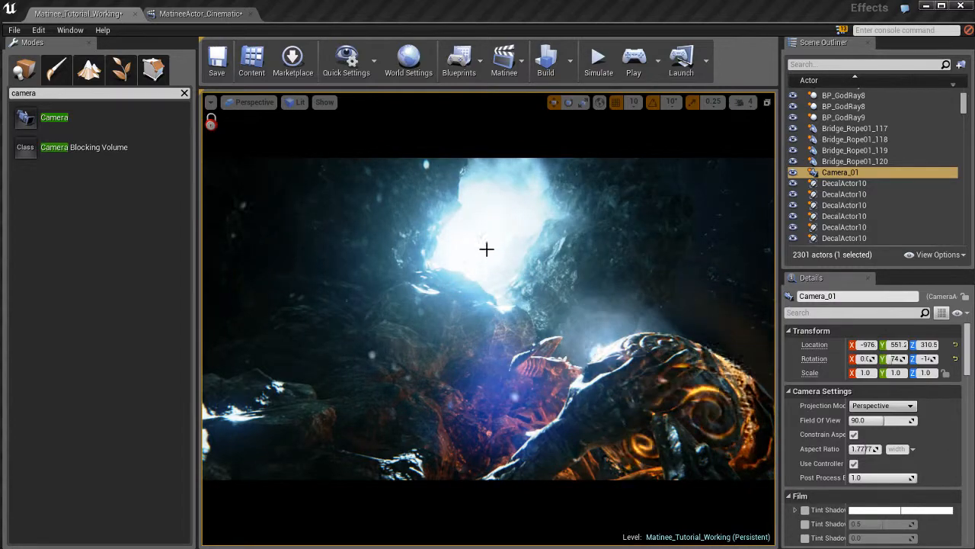
right_click_drag(485, 248, 484, 318)
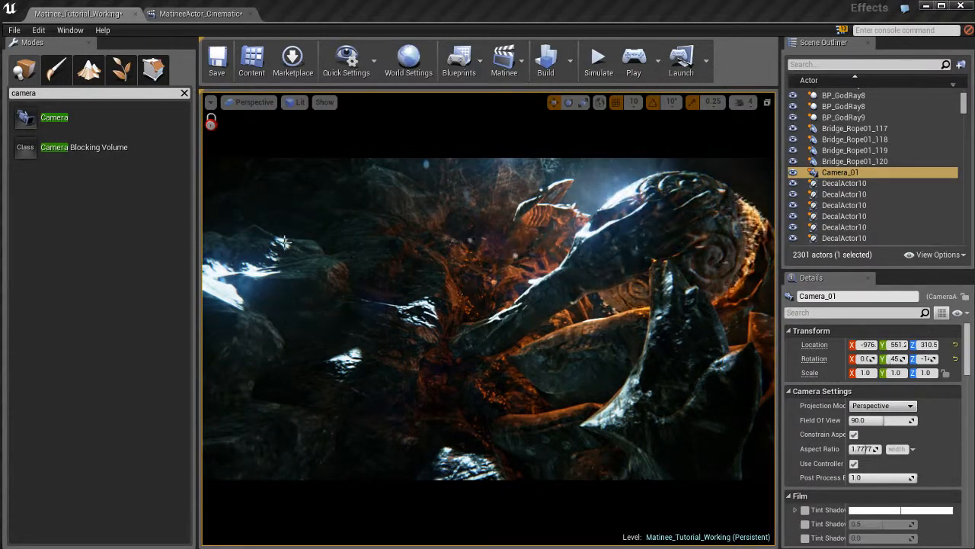
- Unlock the viewport from Camera_01
left_click(211, 103)
mouse_move(273, 248)
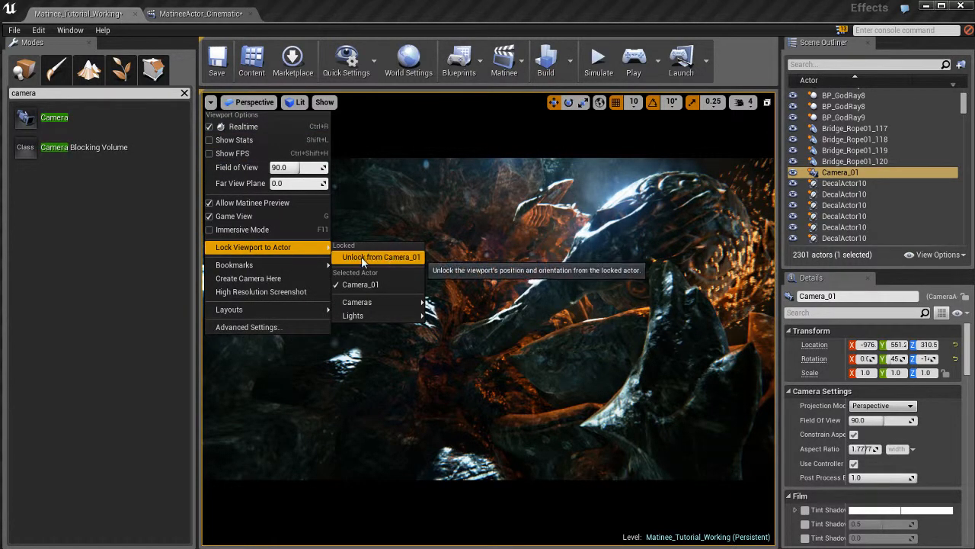
left_click(381, 257)
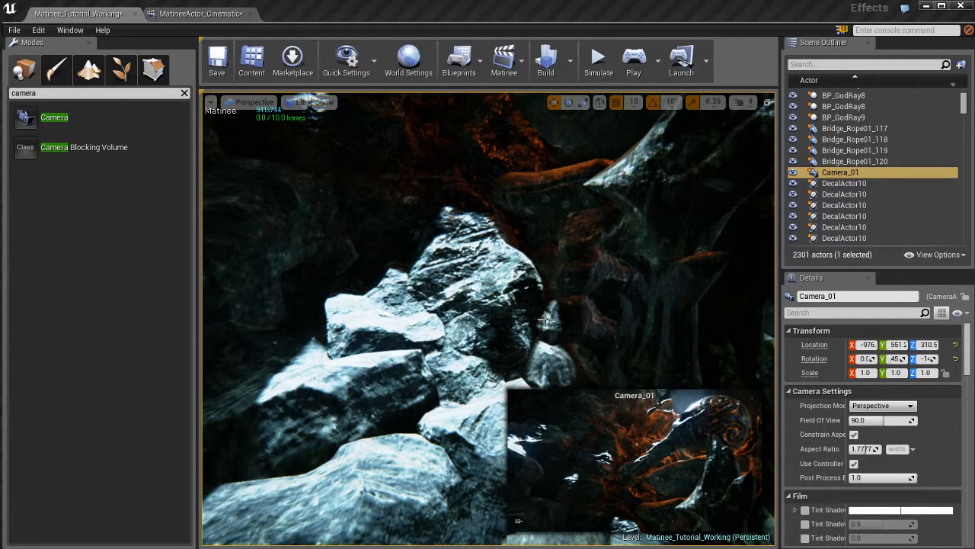
- Show the editor icons again, select Camera_01 and examine its placement below the orb statue
key("f")
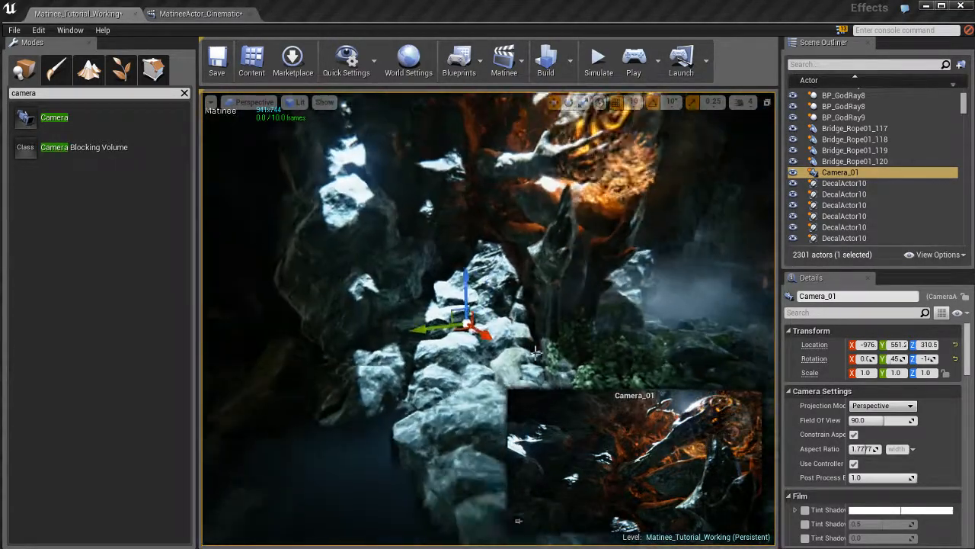
key("Escape")
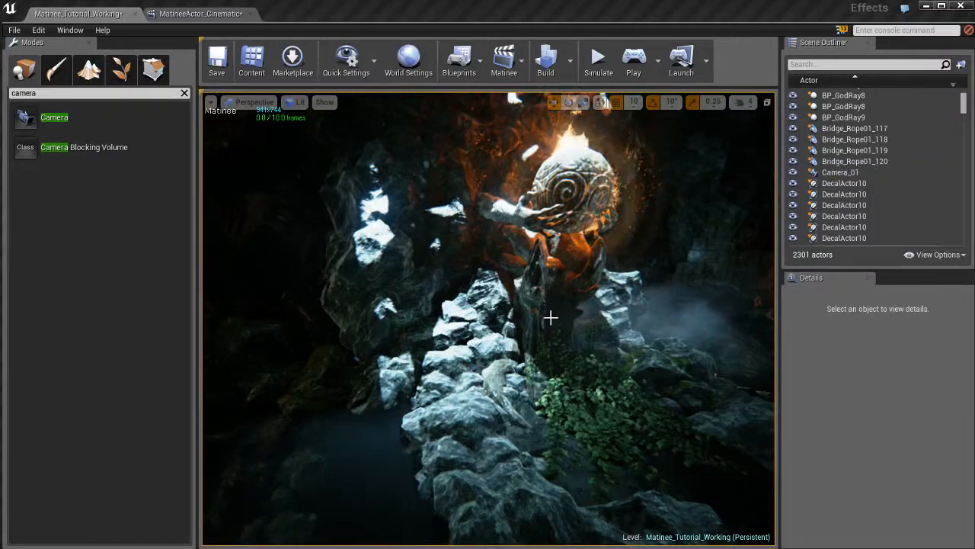
right_click_drag(551, 320, 376, 369)
key("g")
left_click(376, 369)
key("f")
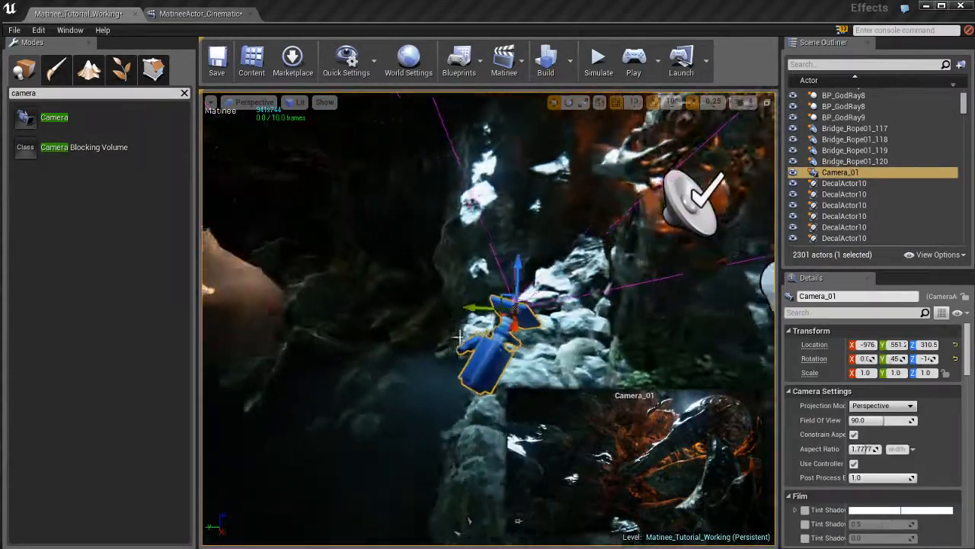
right_click_drag(466, 338, 501, 301)
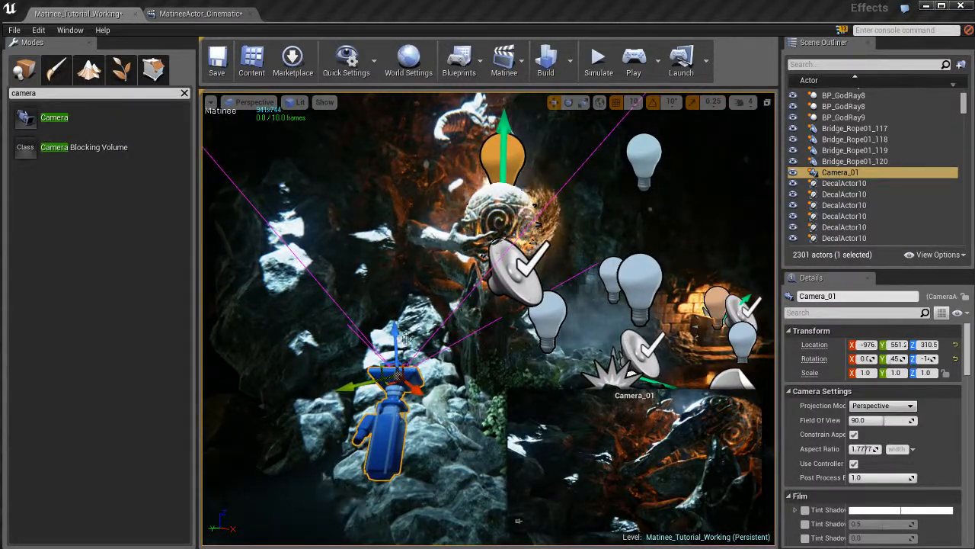
right_click_drag(560, 343, 560, 340)
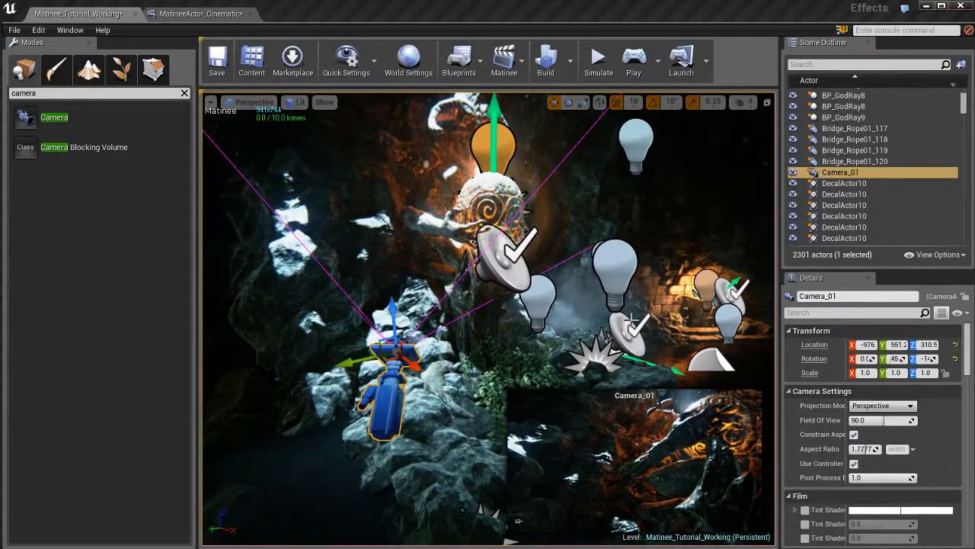